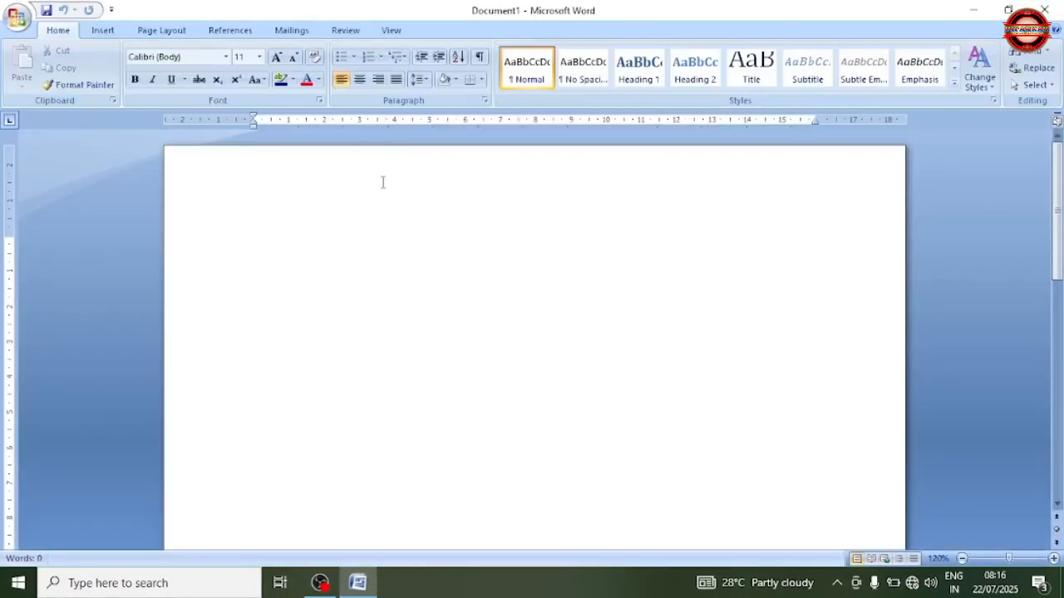
Set the paper size to A4, 21 cm wide by 29.7 cm high, for the whole document
left_click(162, 32)
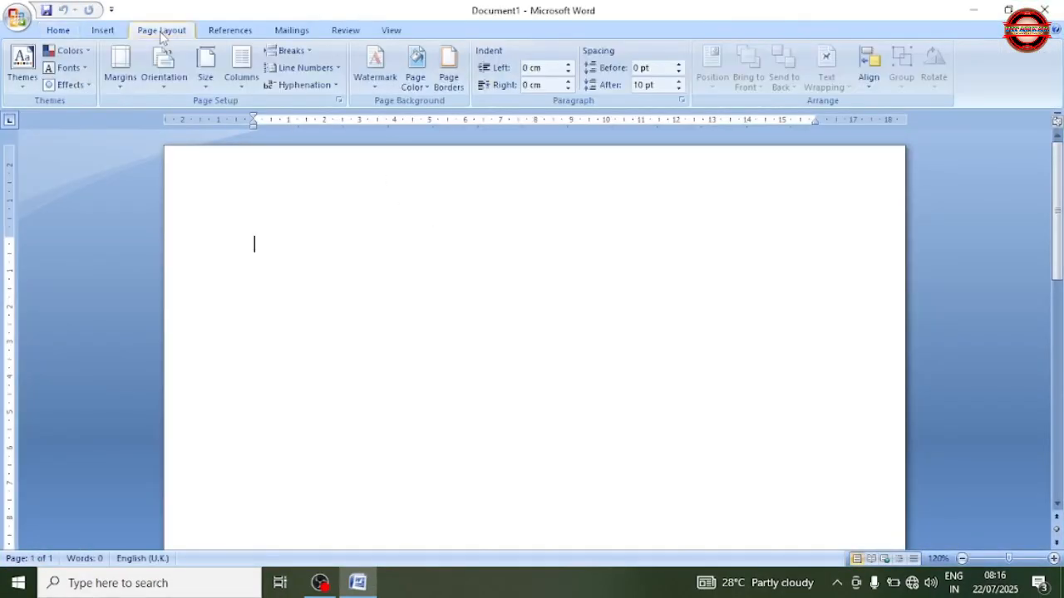
left_click(209, 83)
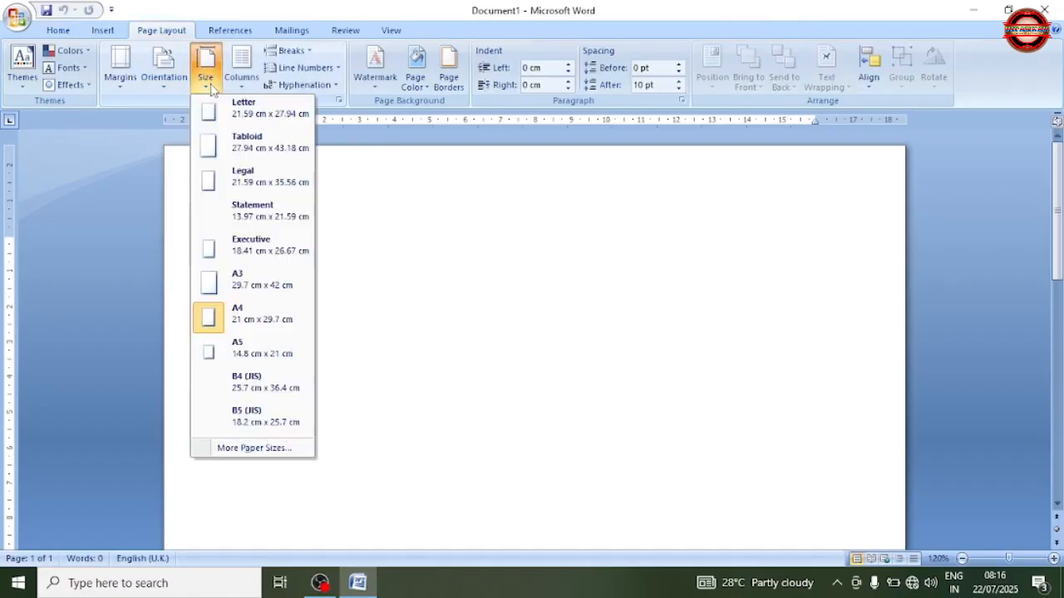
left_click(263, 449)
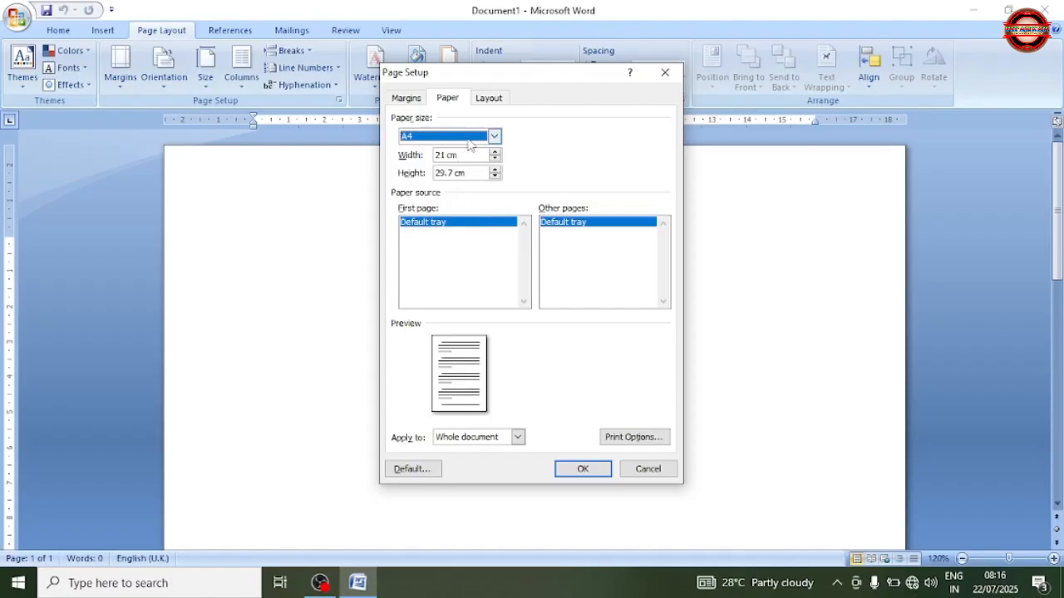
left_click_drag(464, 156, 427, 157)
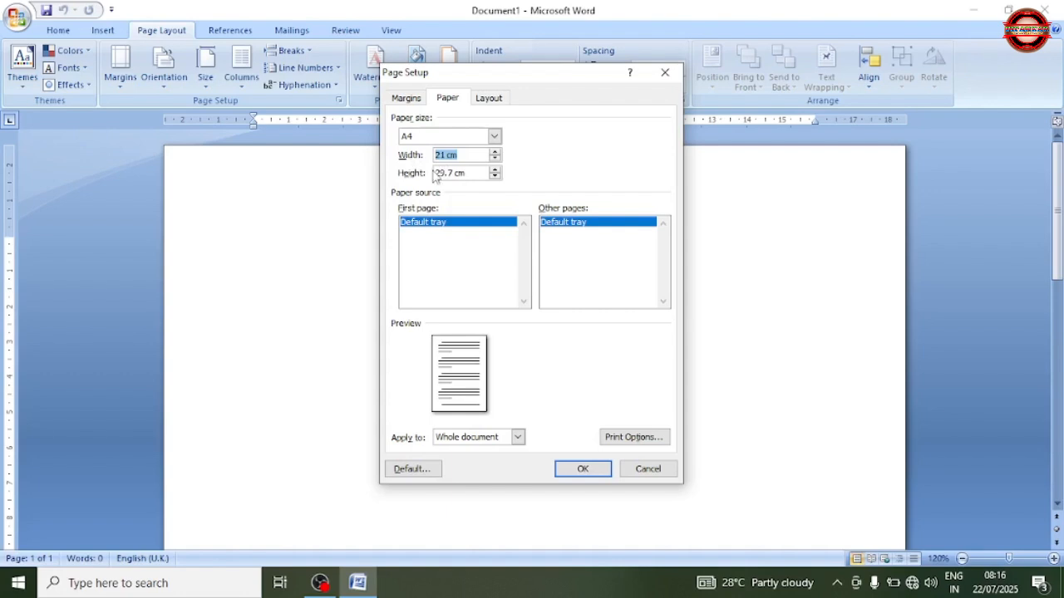
left_click_drag(473, 174, 397, 177)
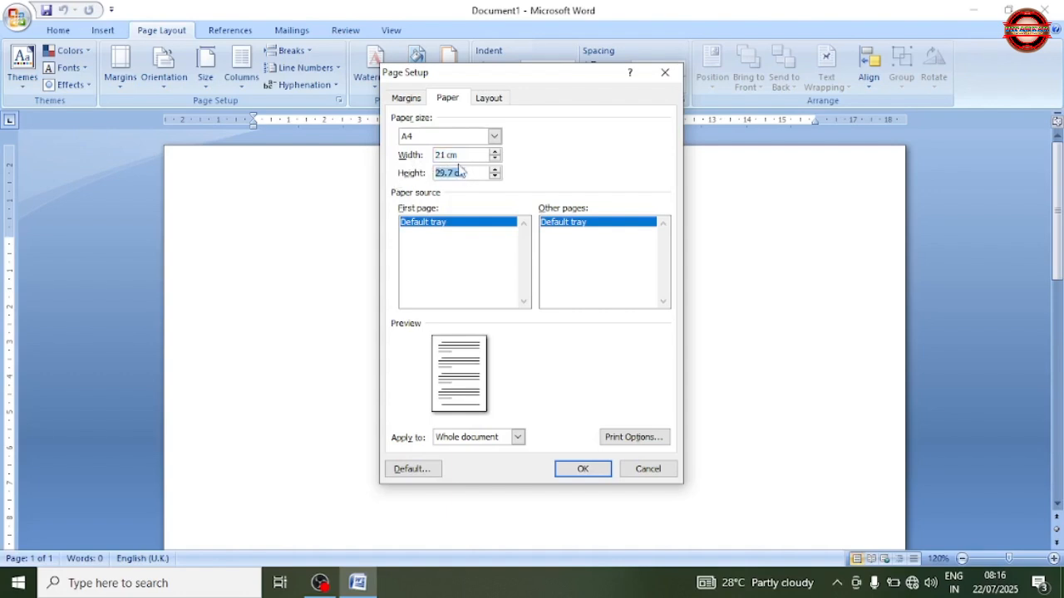
left_click_drag(468, 159, 422, 151)
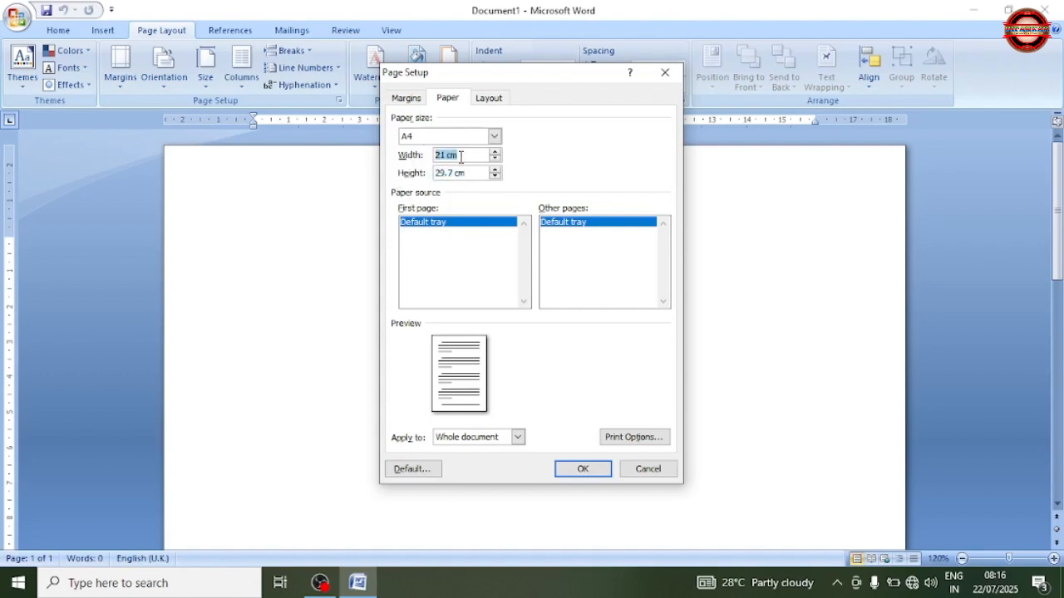
left_click(458, 137)
scroll(445, 185, "down", 1)
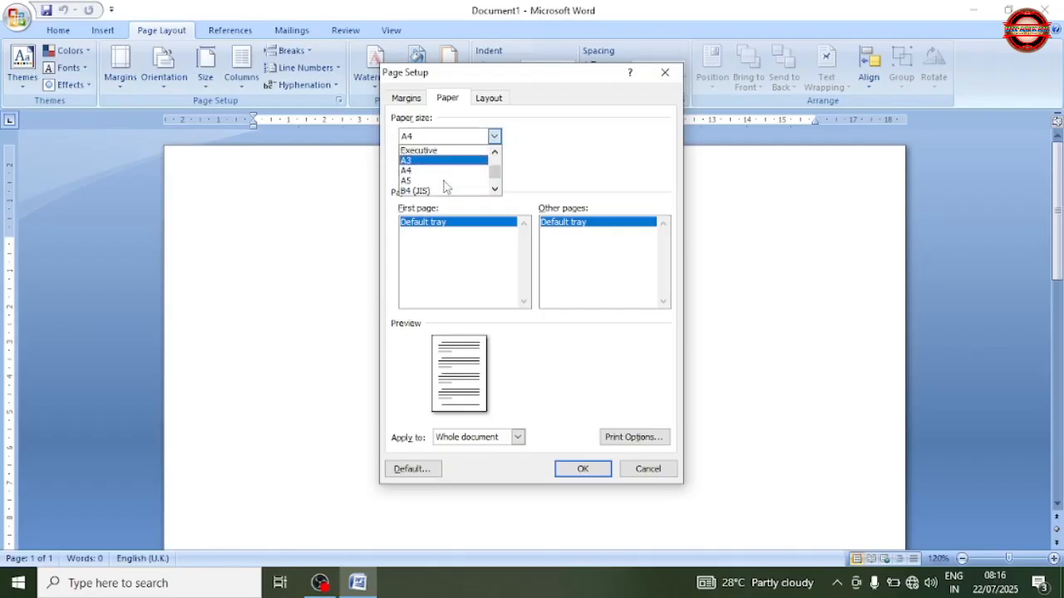
left_click(431, 170)
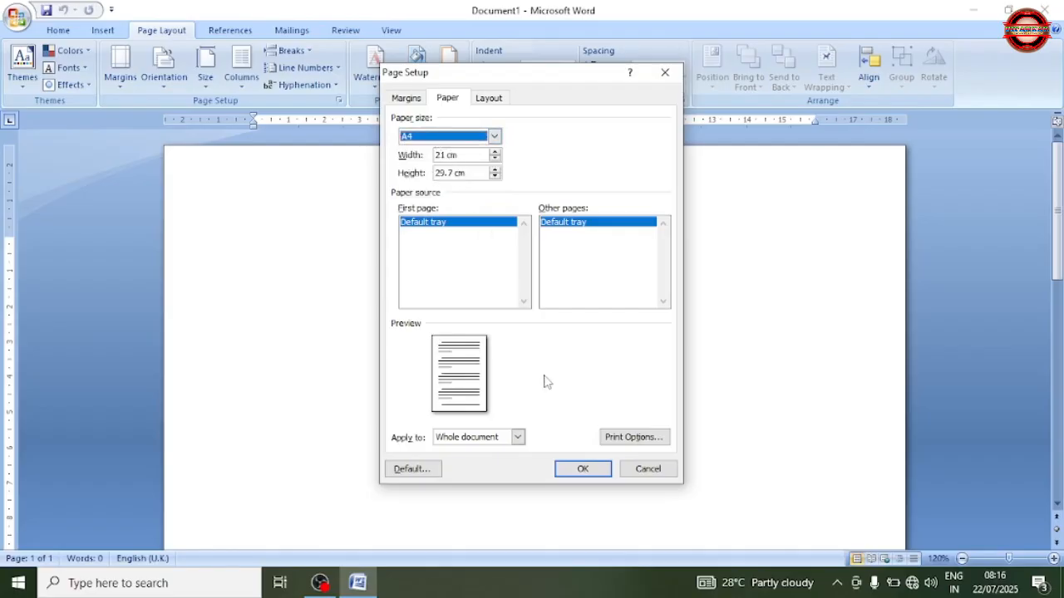
left_click(583, 471)
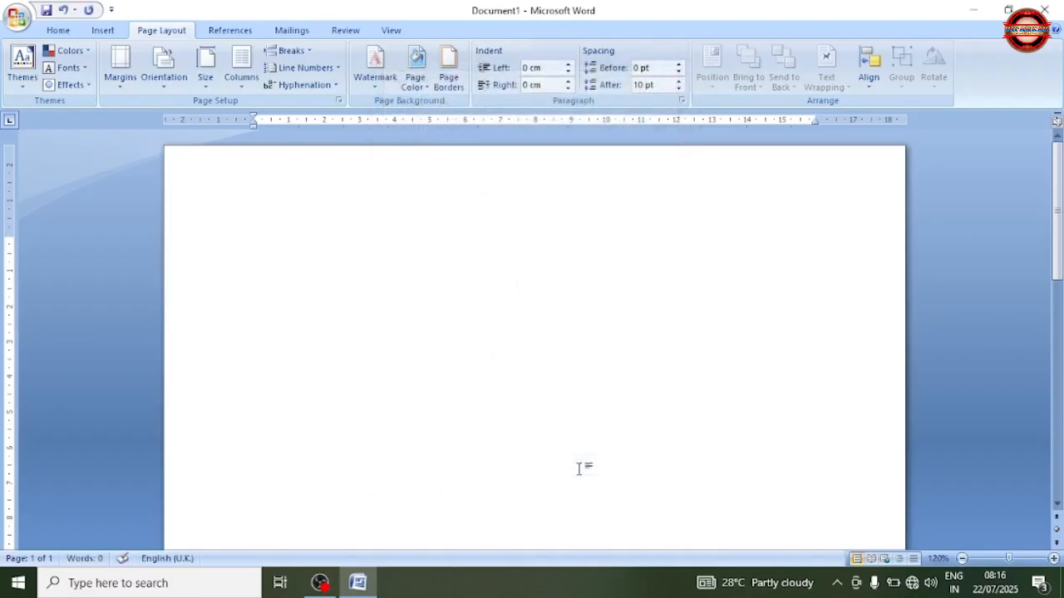
Set custom top, bottom, left and right page margins of 0 for the whole document
left_click(129, 83)
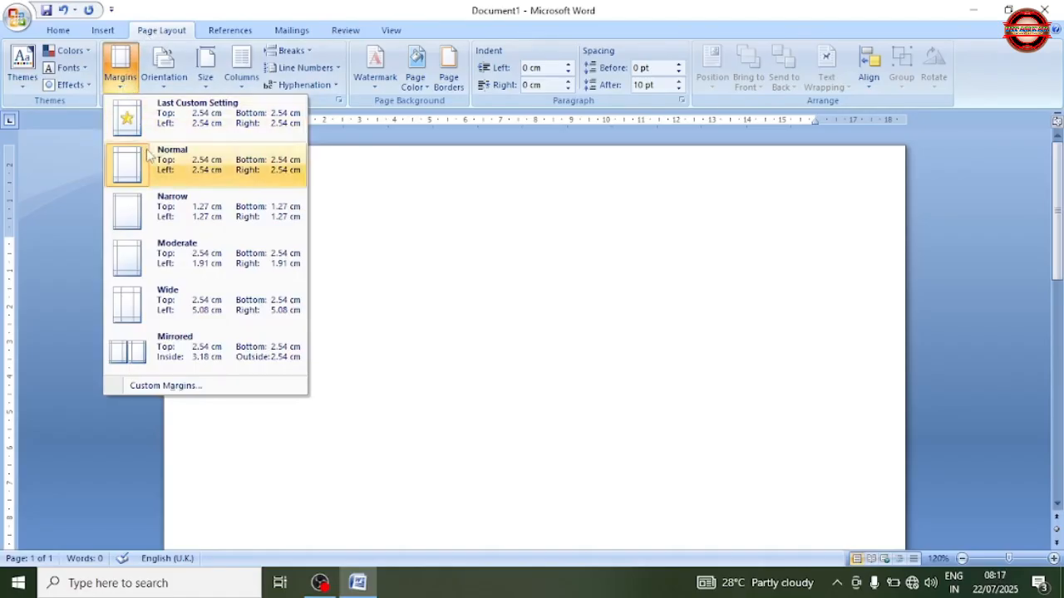
left_click(161, 392)
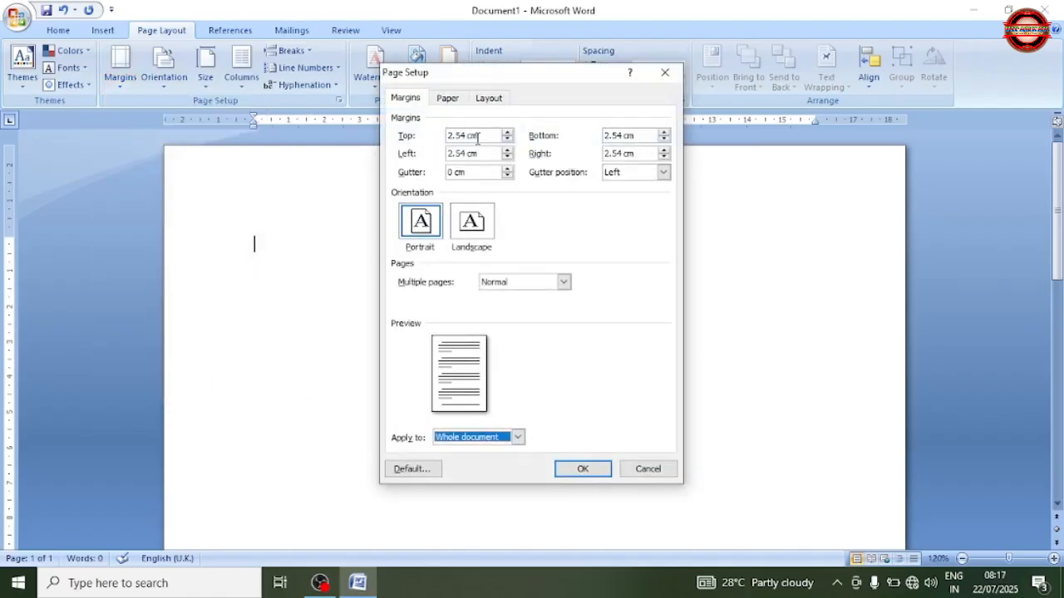
left_click_drag(482, 135, 434, 135)
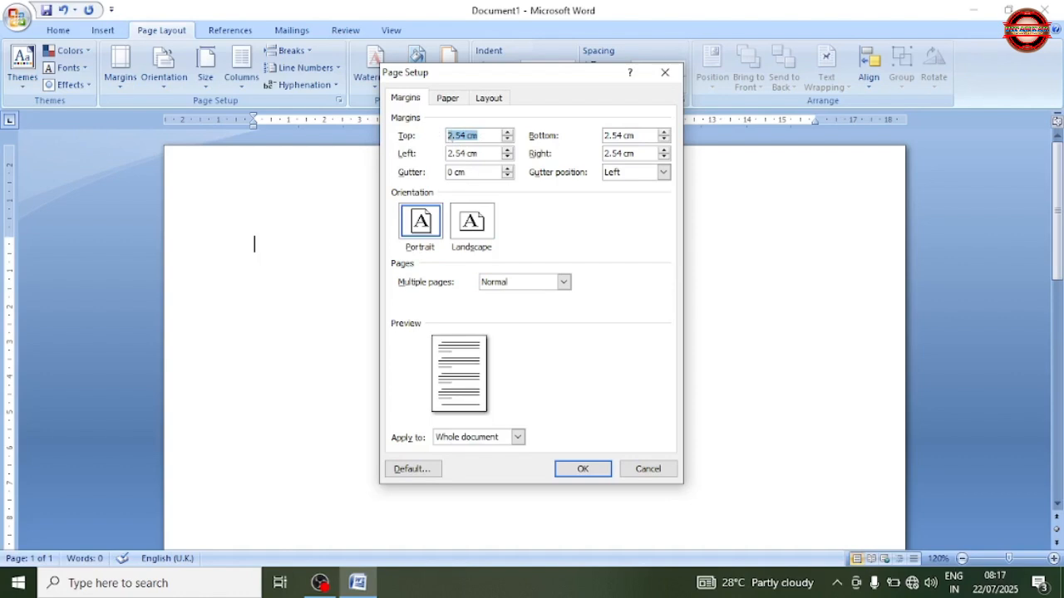
type("0")
type("0")
left_click_drag(639, 136, 601, 153)
type("0")
left_click_drag(482, 153, 418, 155)
type("0")
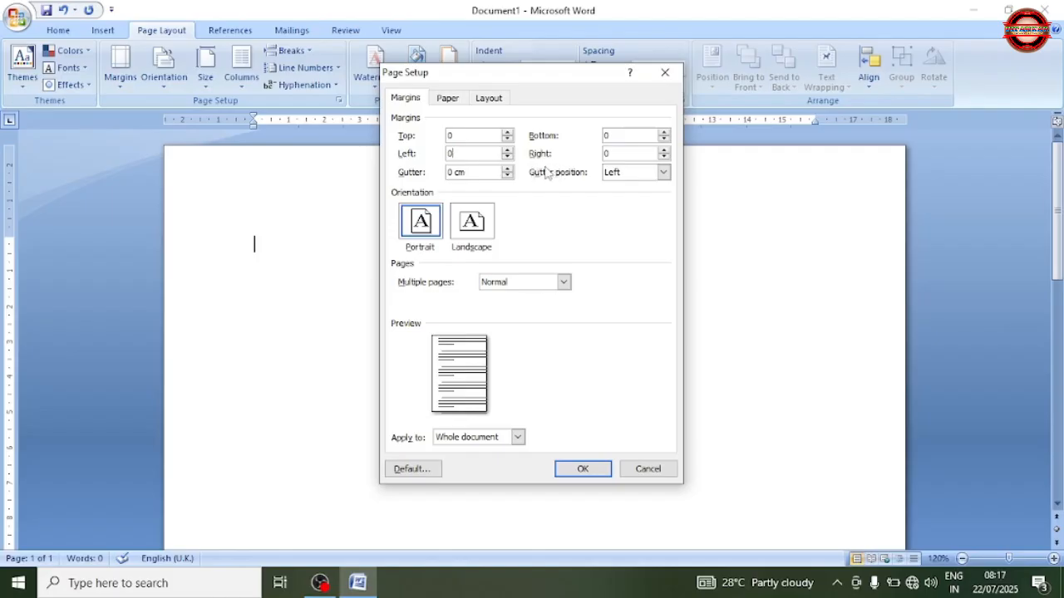
left_click(584, 470)
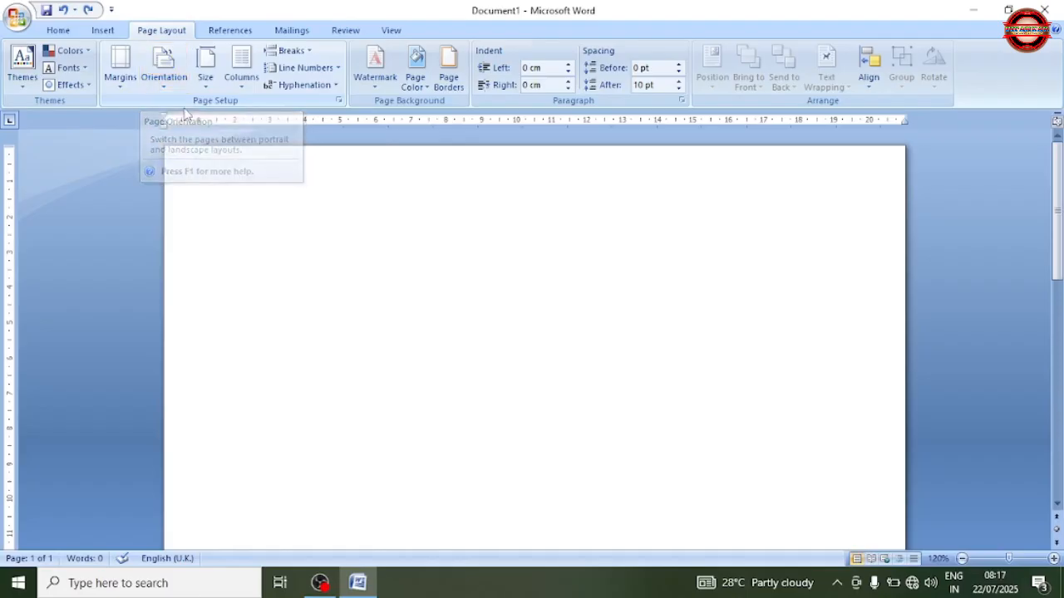
Insert a table with one column and five rows at the start of the page
left_click(110, 31)
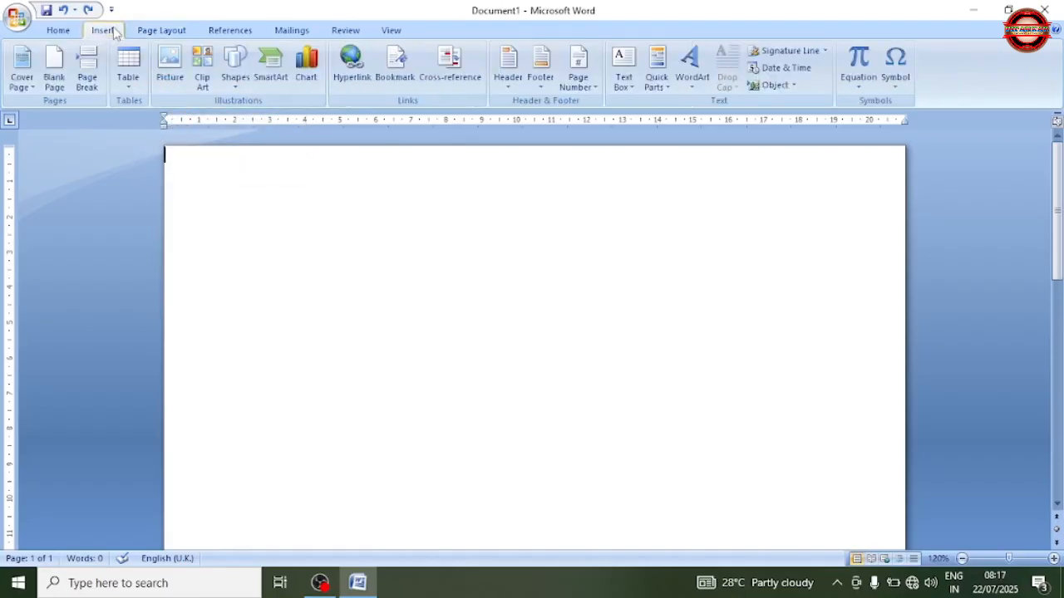
left_click(126, 83)
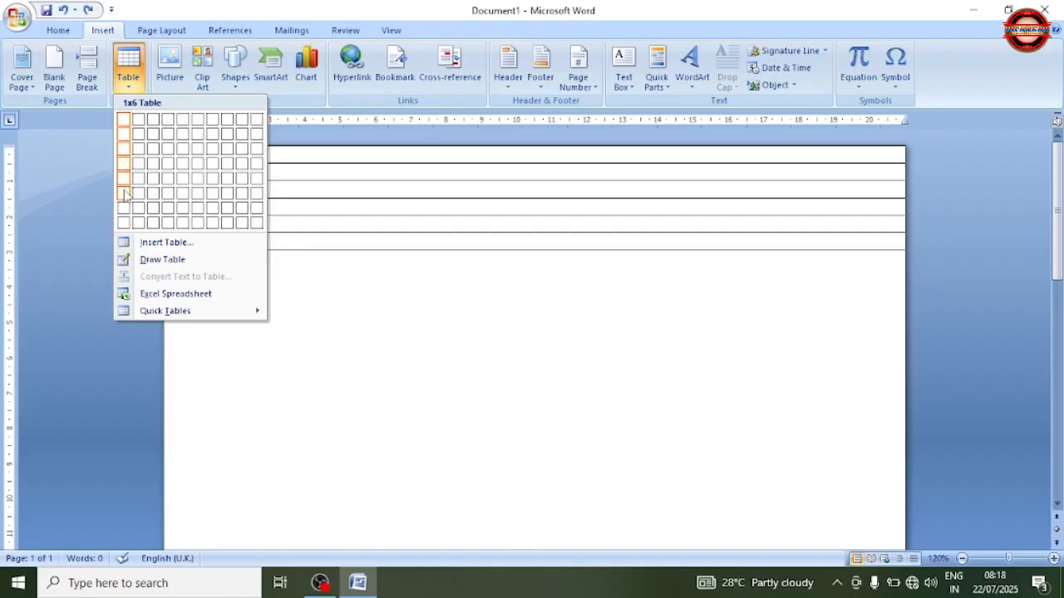
left_click(124, 180)
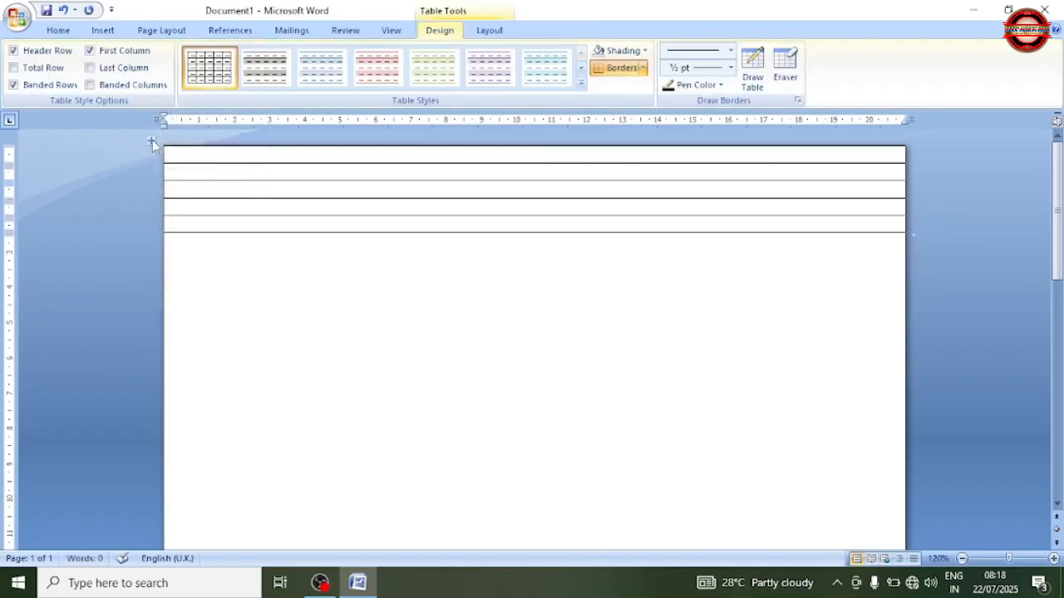
Increase the font size of the whole table to 14 to make its rows taller
left_click(153, 141)
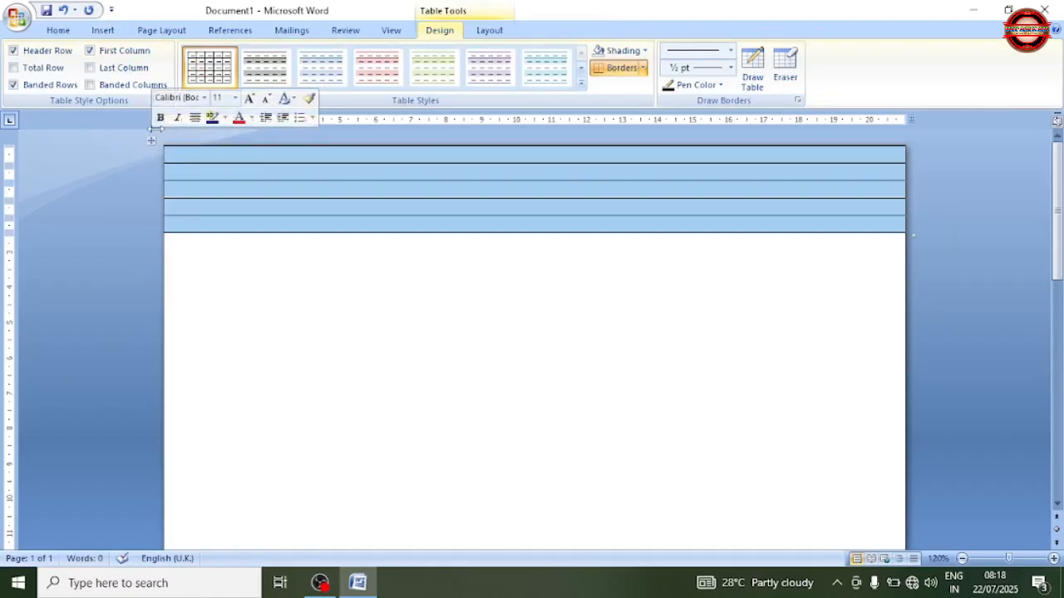
left_click(62, 32)
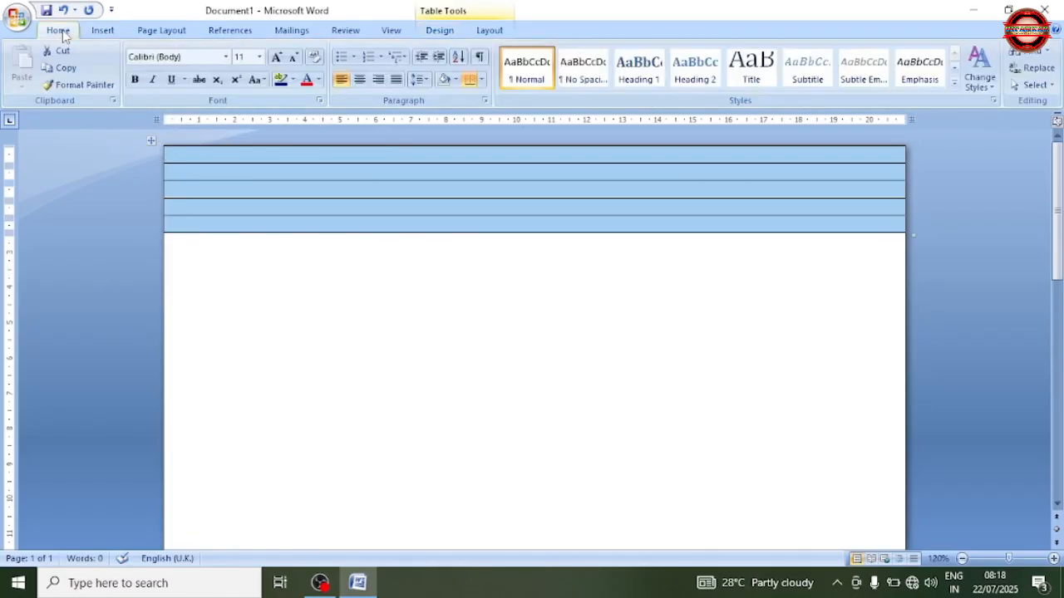
left_click(276, 59)
left_click(276, 59)
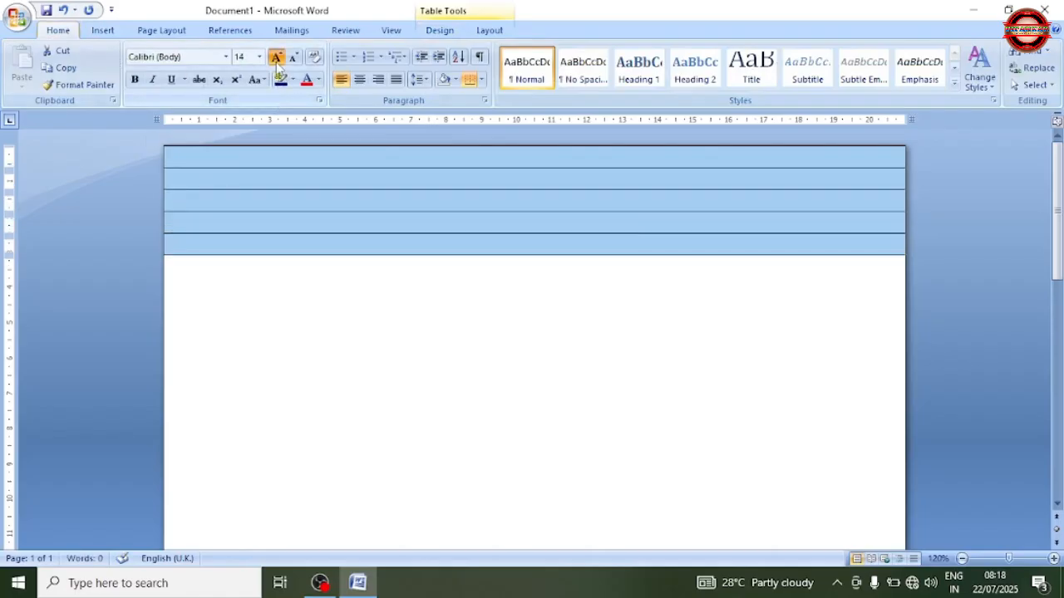
left_click(276, 59)
left_click(296, 58)
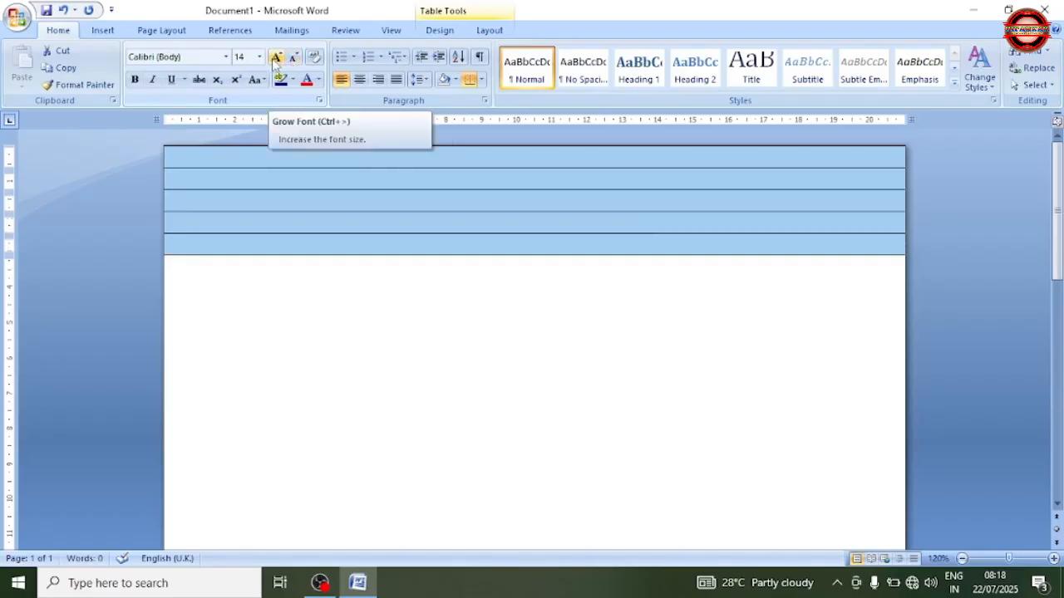
Copy the table and paste it repeatedly below itself until its rows nearly fill the page, undoing the surplus paste
right_click(212, 180)
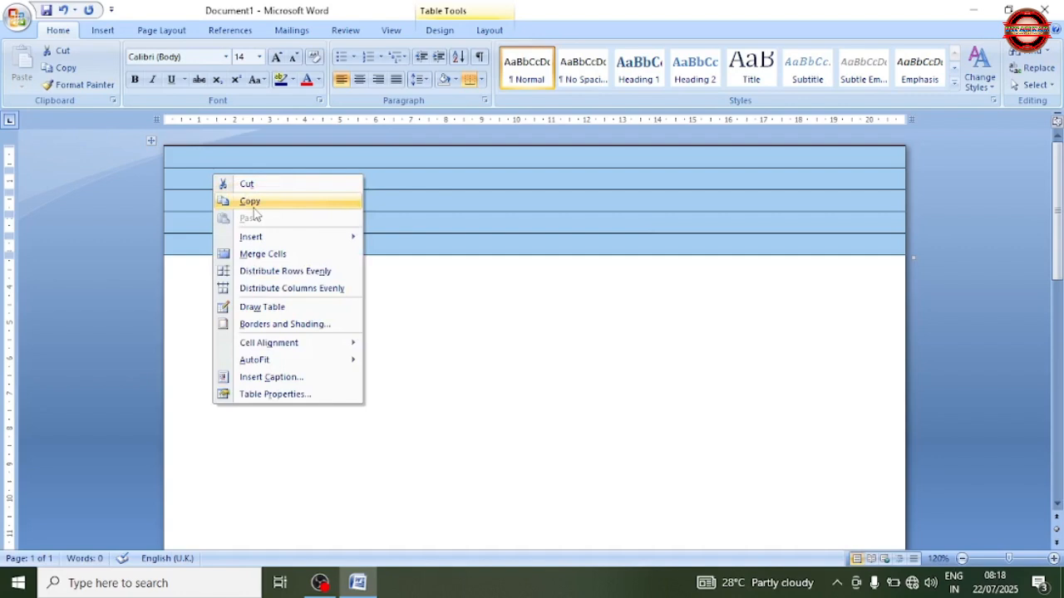
left_click(252, 205)
left_click(185, 267)
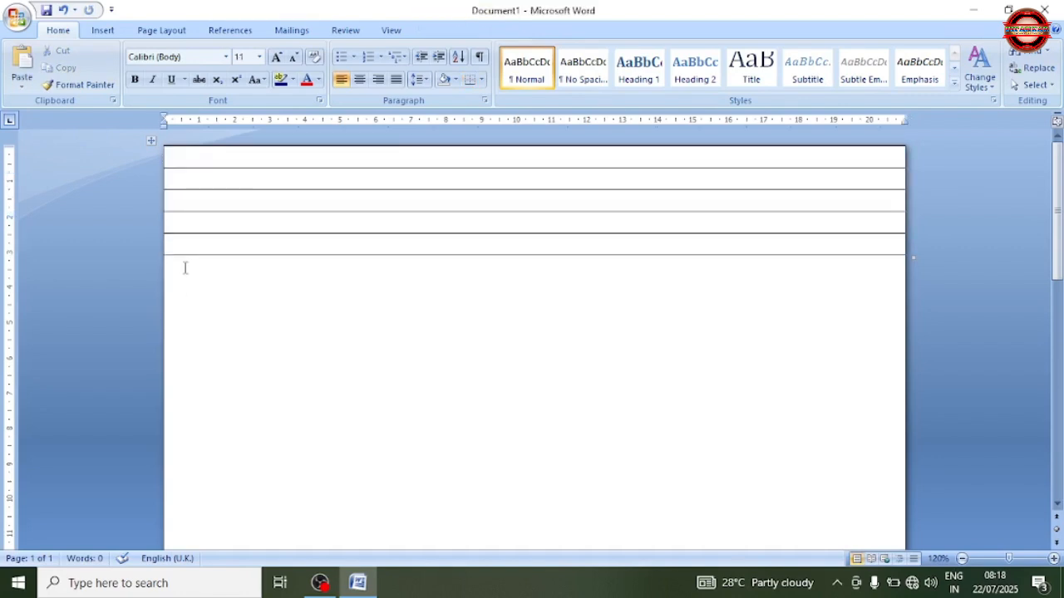
key("ctrl+v")
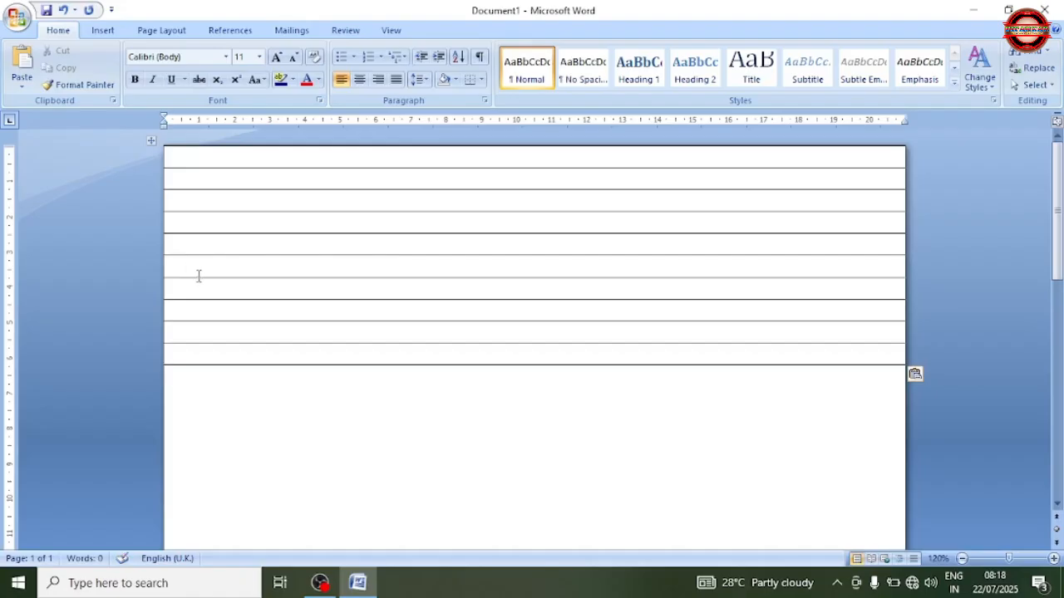
key("ctrl+v")
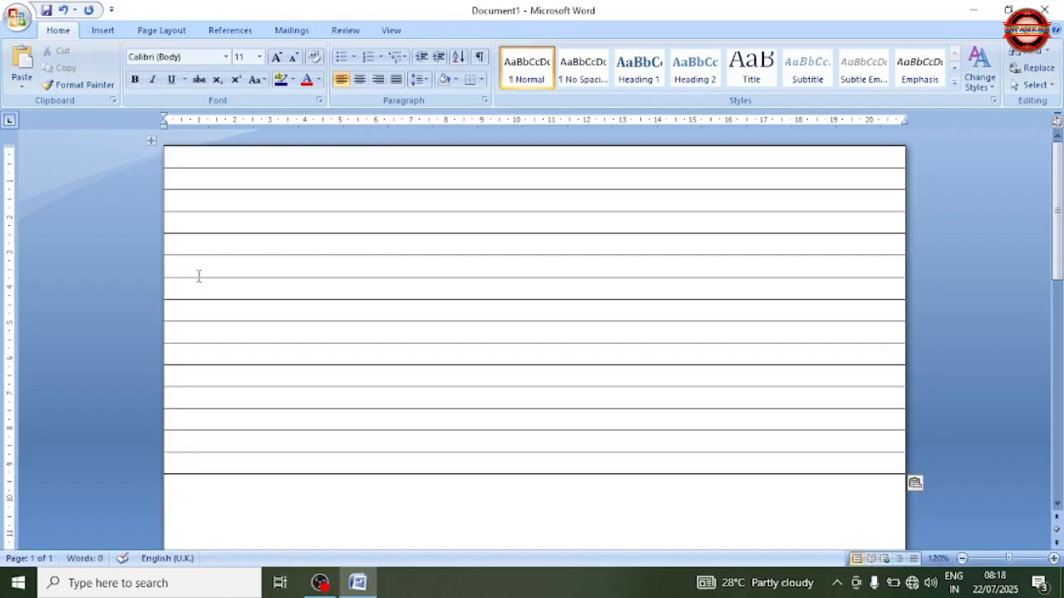
key("ctrl+v")
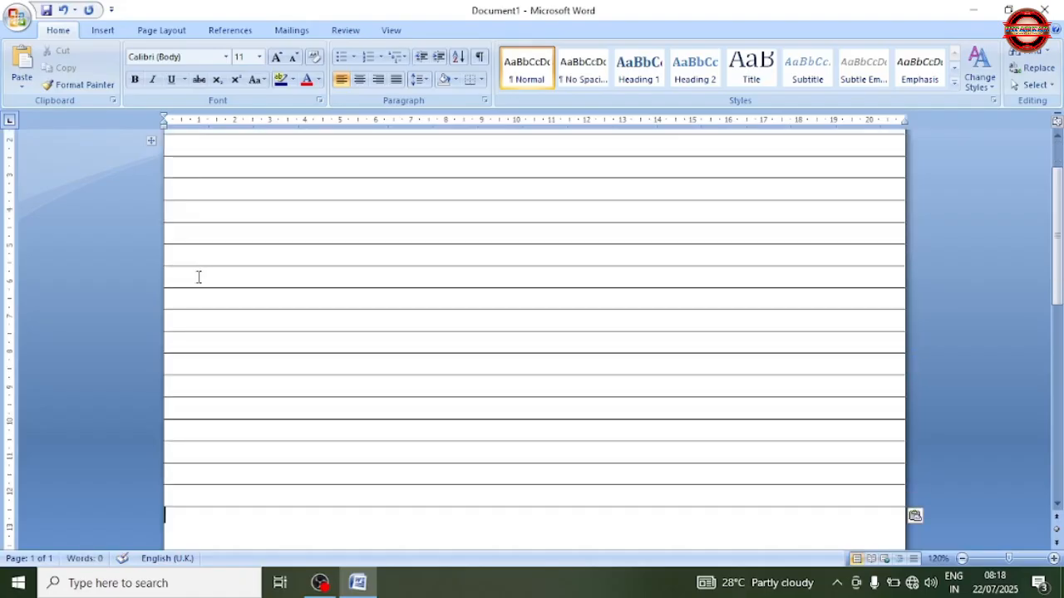
key("ctrl+v")
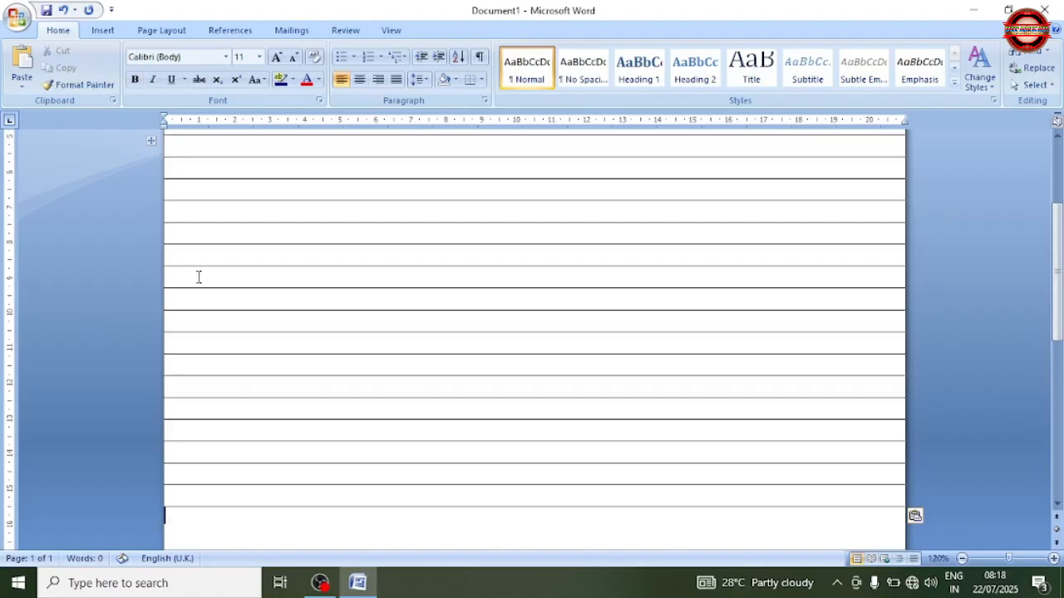
scroll(198, 277, "down", 6)
key("ctrl+v")
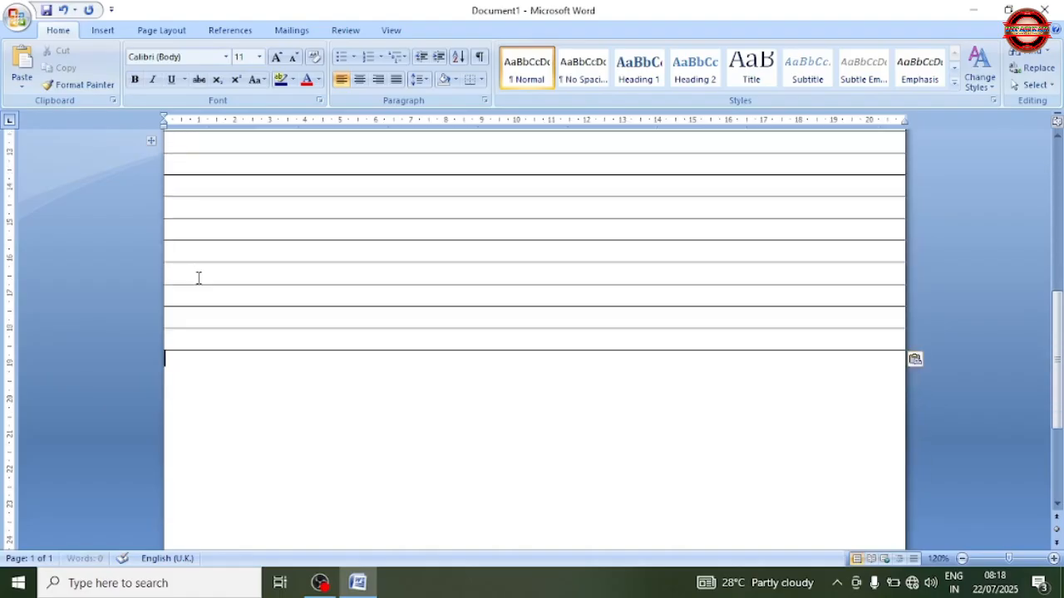
key("ctrl+v")
scroll(199, 277, "down", 4)
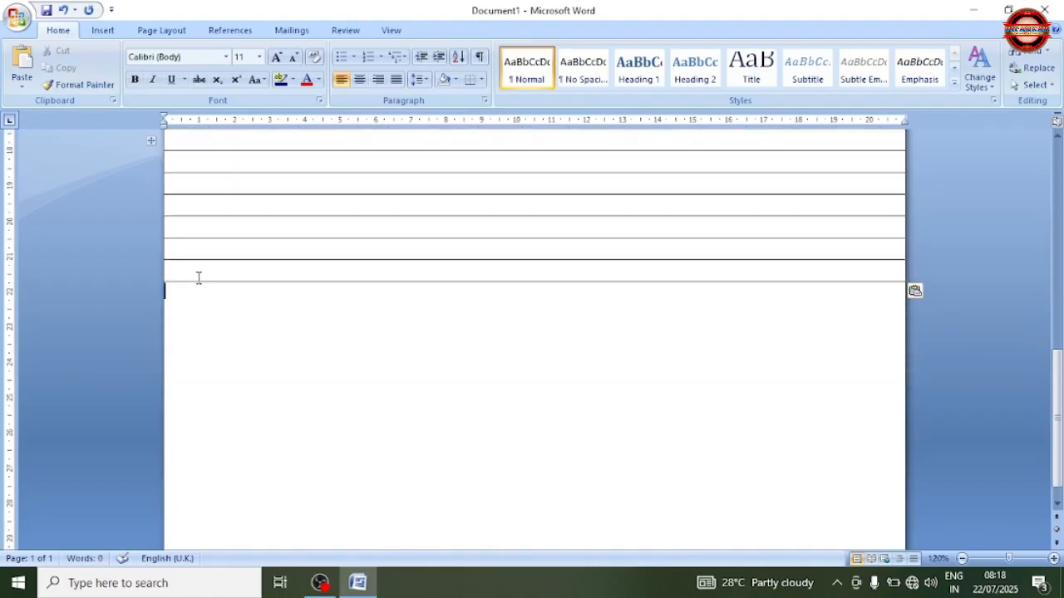
key("ctrl+v")
scroll(199, 279, "down", 2)
key("ctrl+z")
scroll(199, 278, "up", 6)
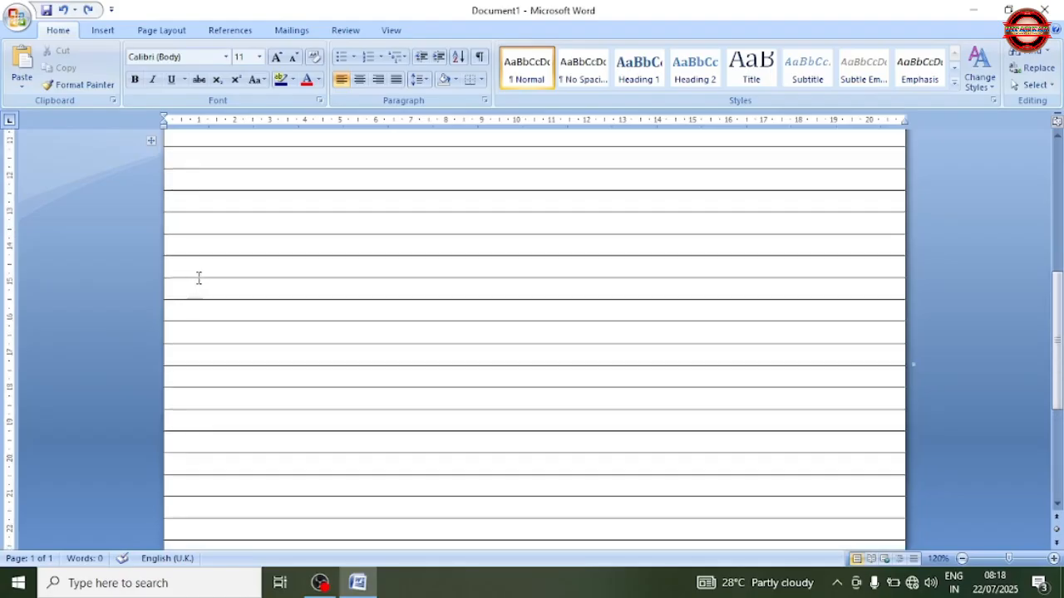
scroll(198, 277, "up", 5)
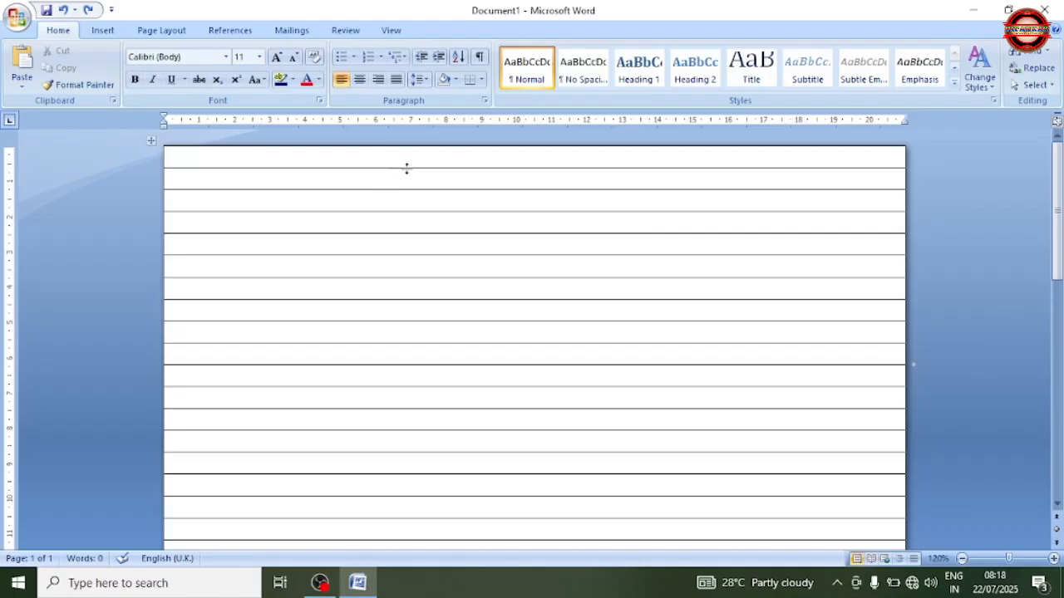
Enlarge the first table row to a height of about 2.8 cm, keeping all the rows on one page
left_click_drag(406, 169, 416, 231)
scroll(415, 231, "down", 6)
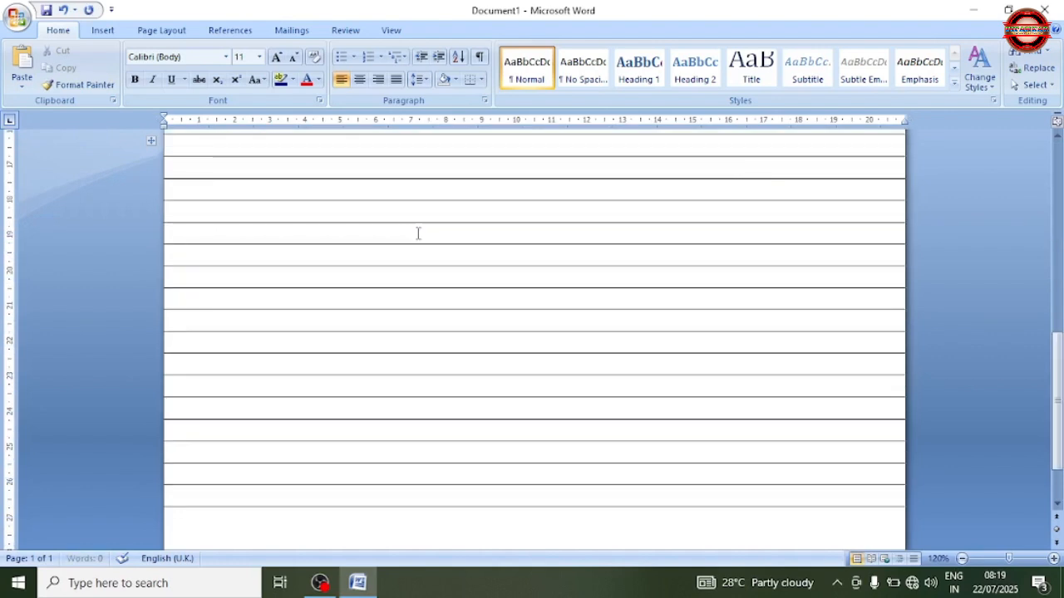
scroll(413, 235, "up", 6)
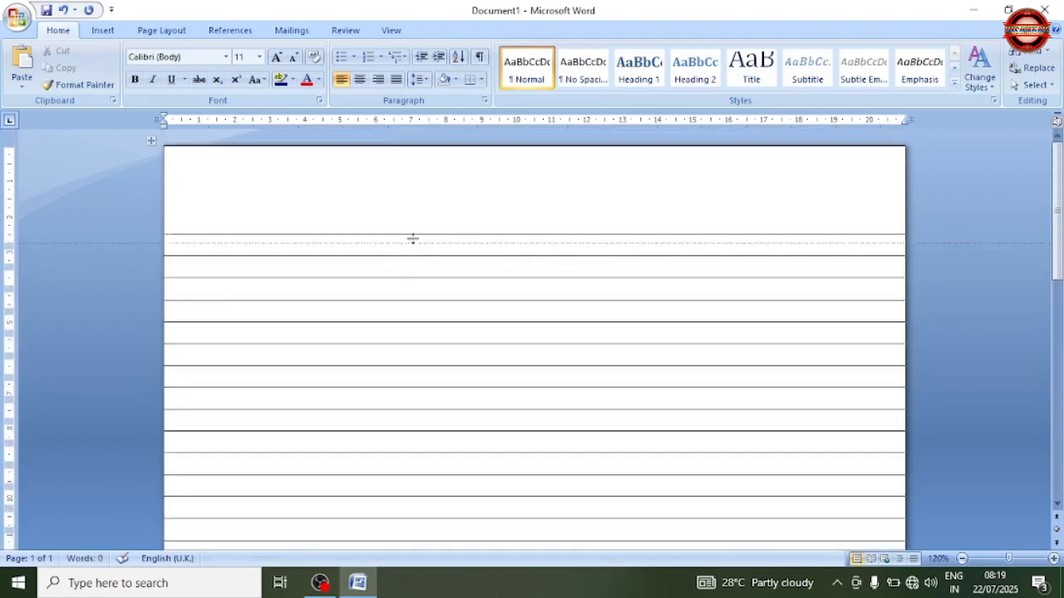
scroll(413, 238, "down", 10)
scroll(413, 239, "down", 3)
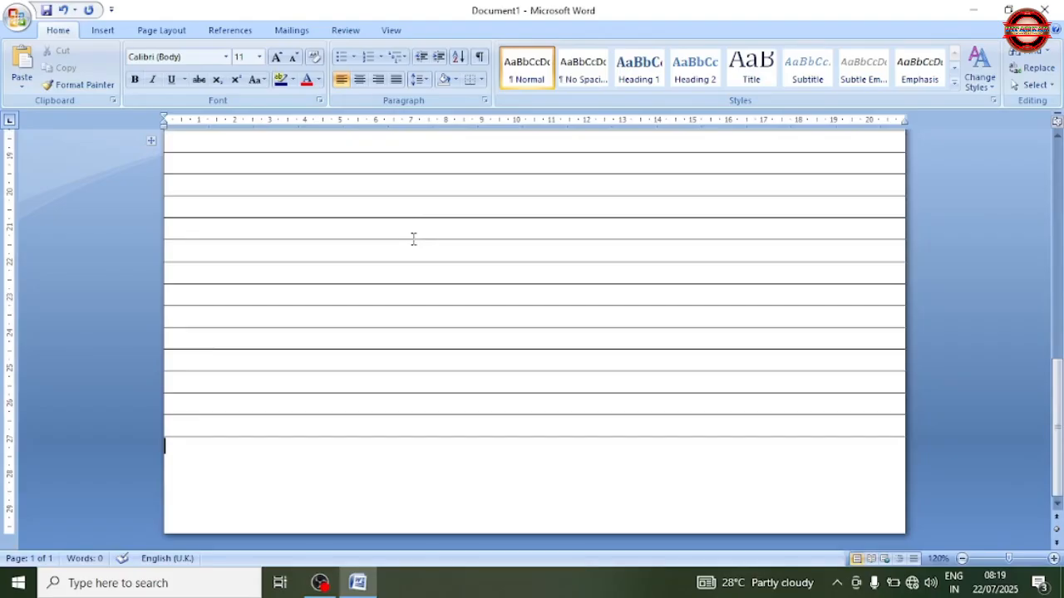
scroll(413, 239, "up", 12)
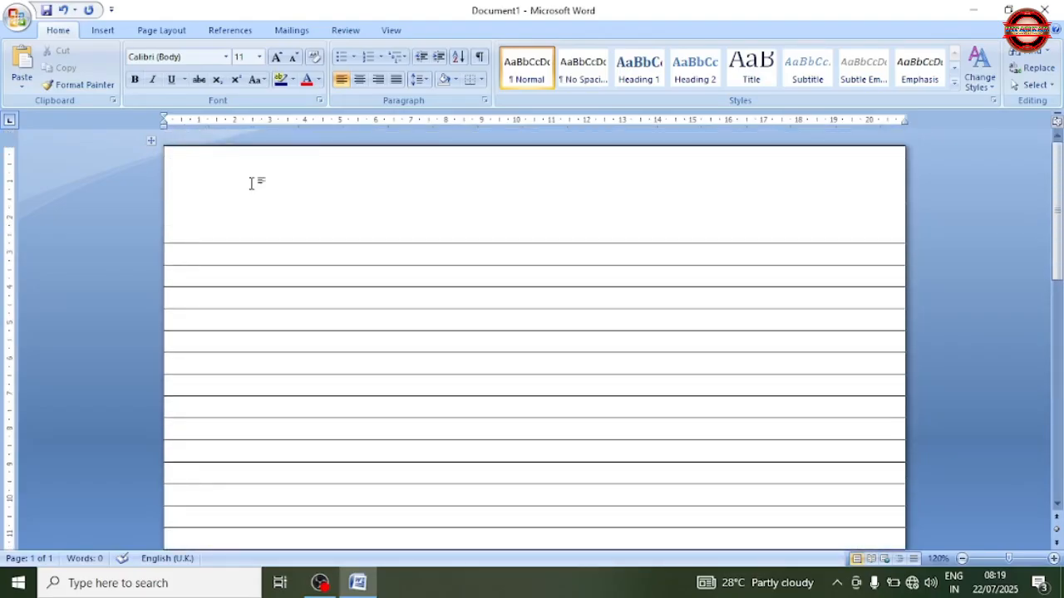
Draw a horizontal line about 21.03 cm long across the header row, about 2 cm below the top of the page
left_click(103, 30)
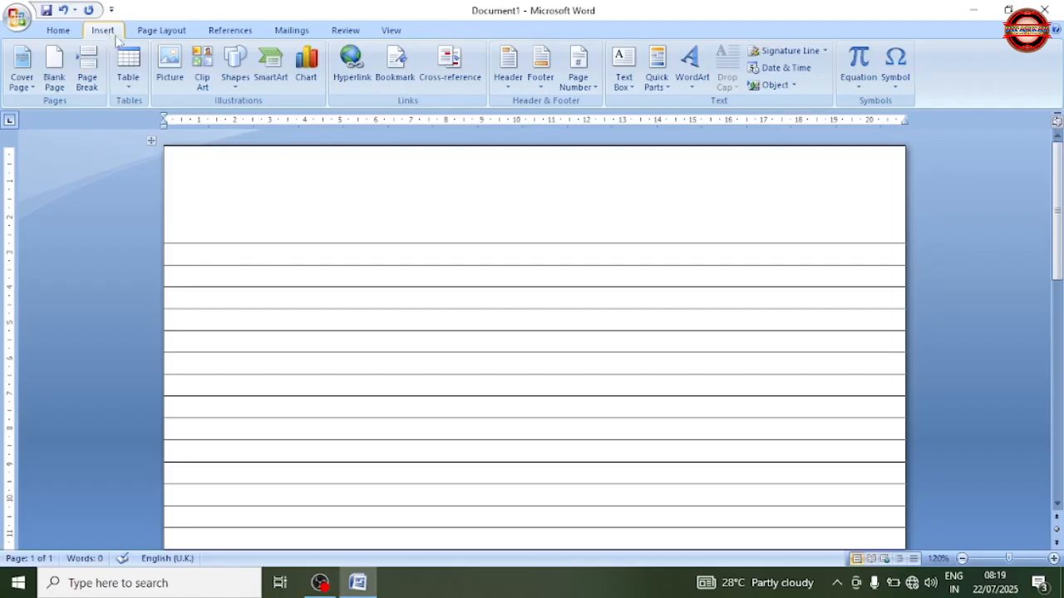
left_click(236, 75)
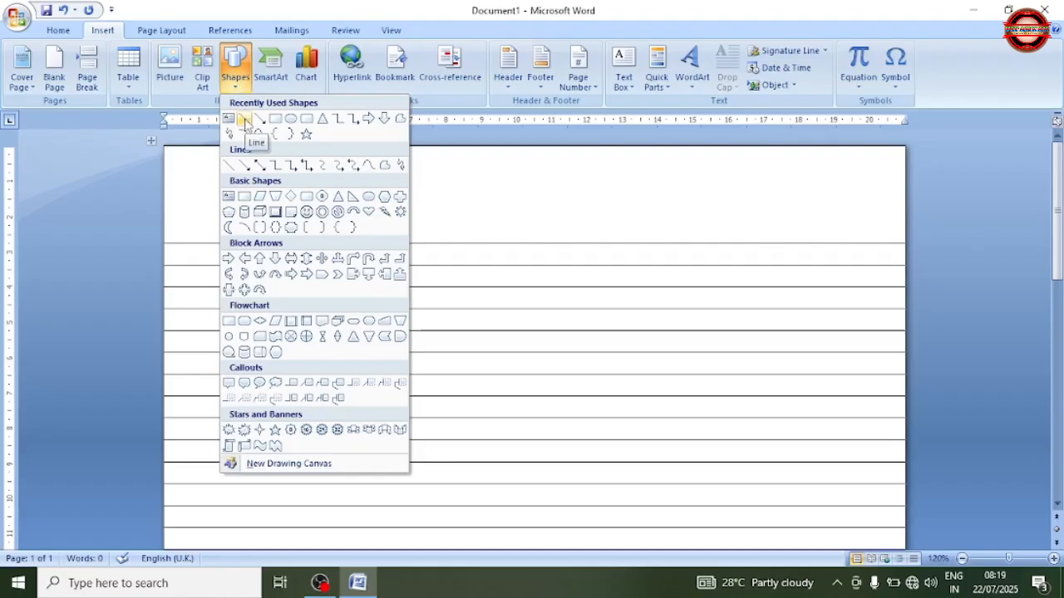
left_click(245, 120)
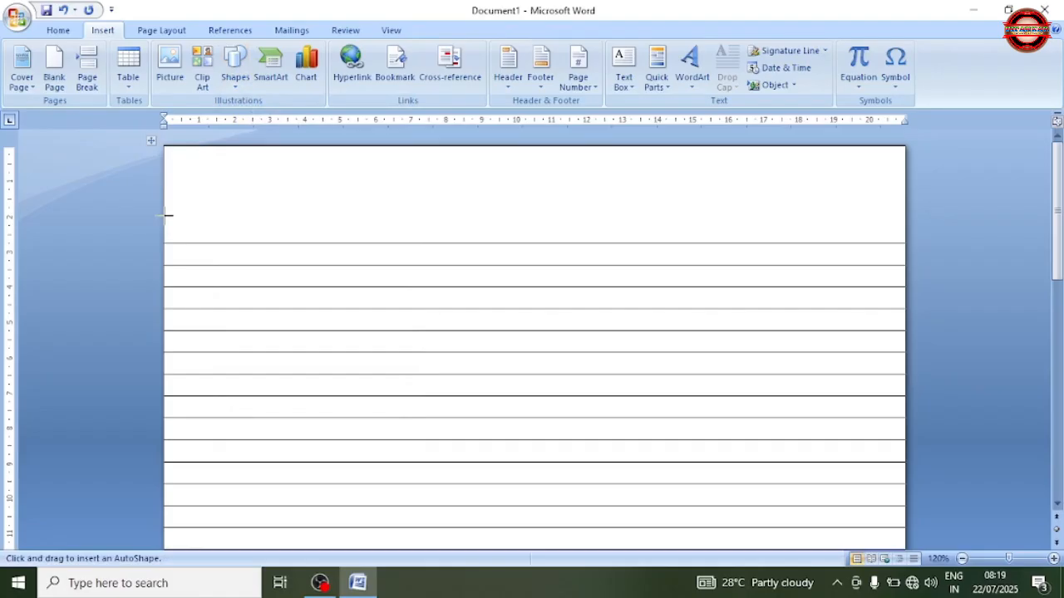
mouse_move(167, 215)
left_mouse_down()
mouse_move(900, 242)
mouse_move(906, 251)
left_mouse_up()
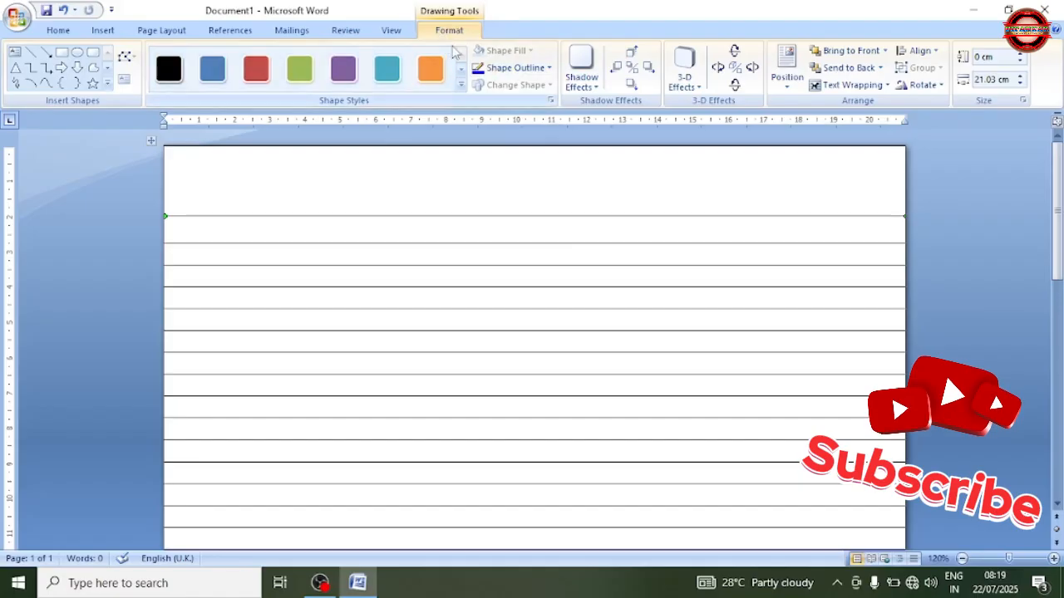
left_click(548, 190)
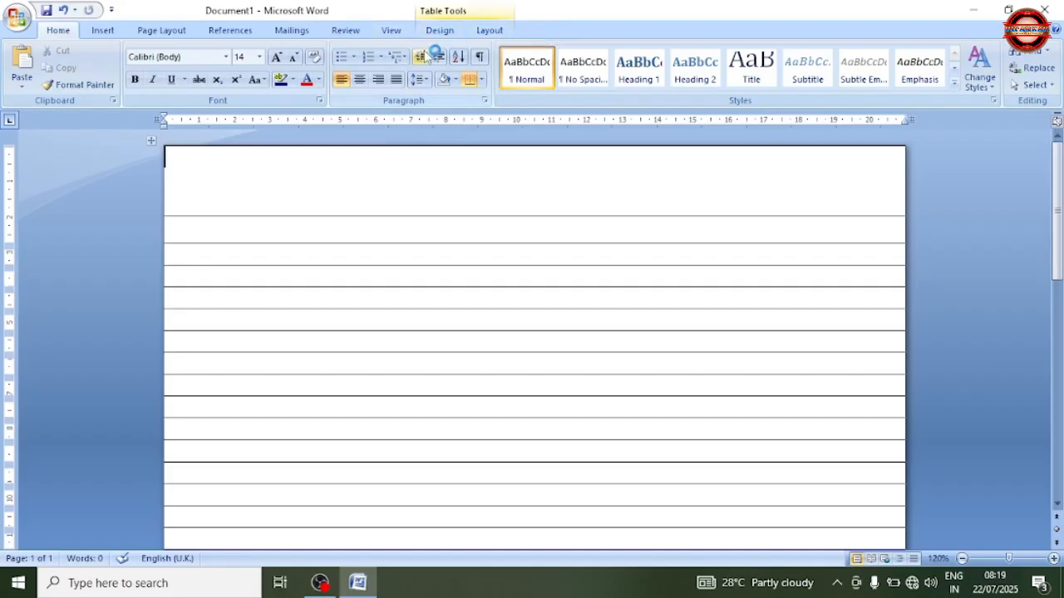
Give the horizontal line in the header row a red outline with a weight of 1 pt
left_click(444, 216)
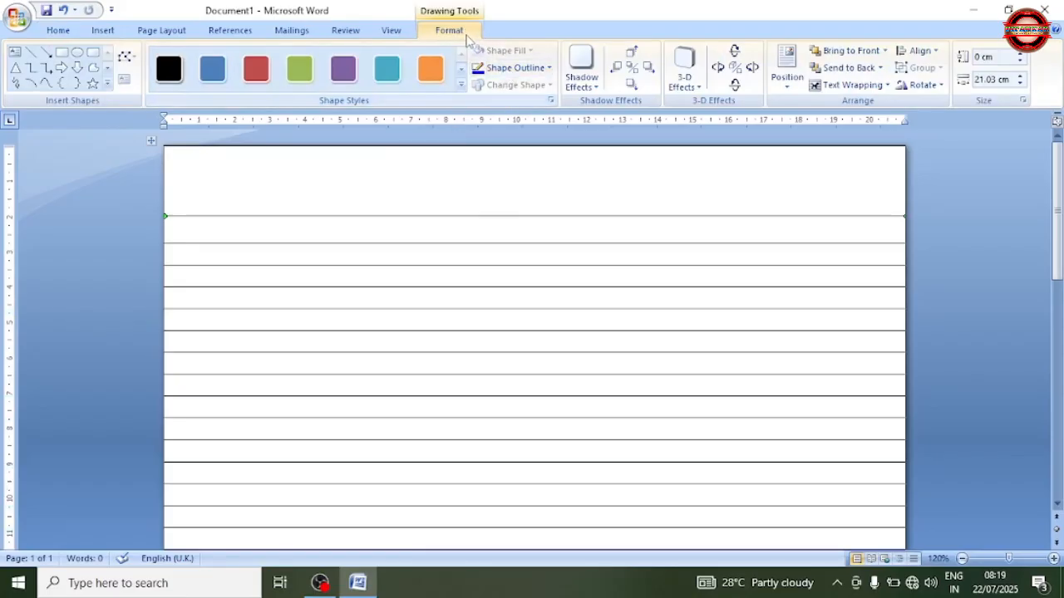
left_click(512, 69)
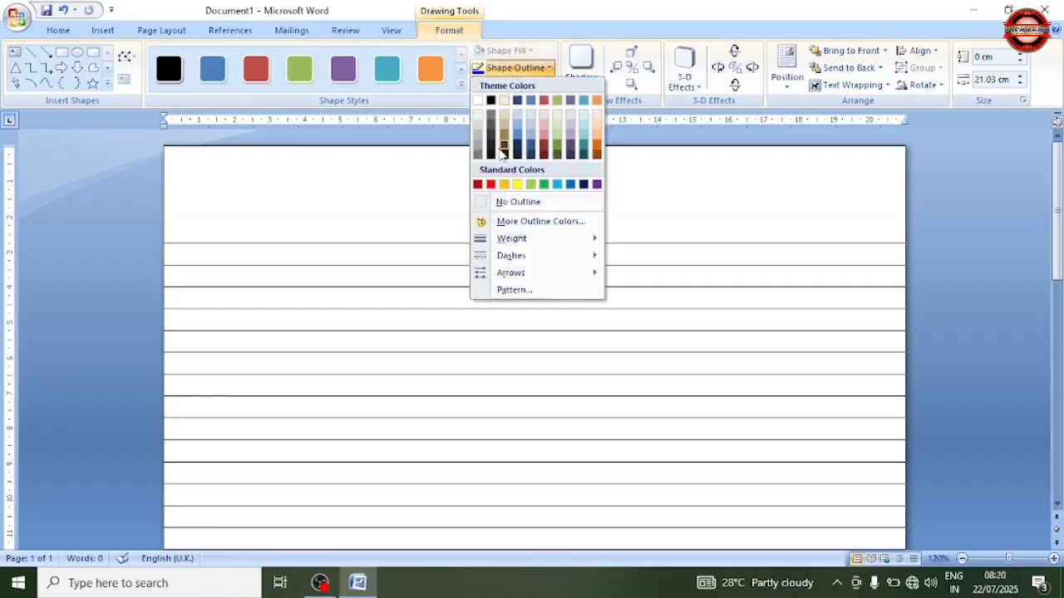
left_click(490, 184)
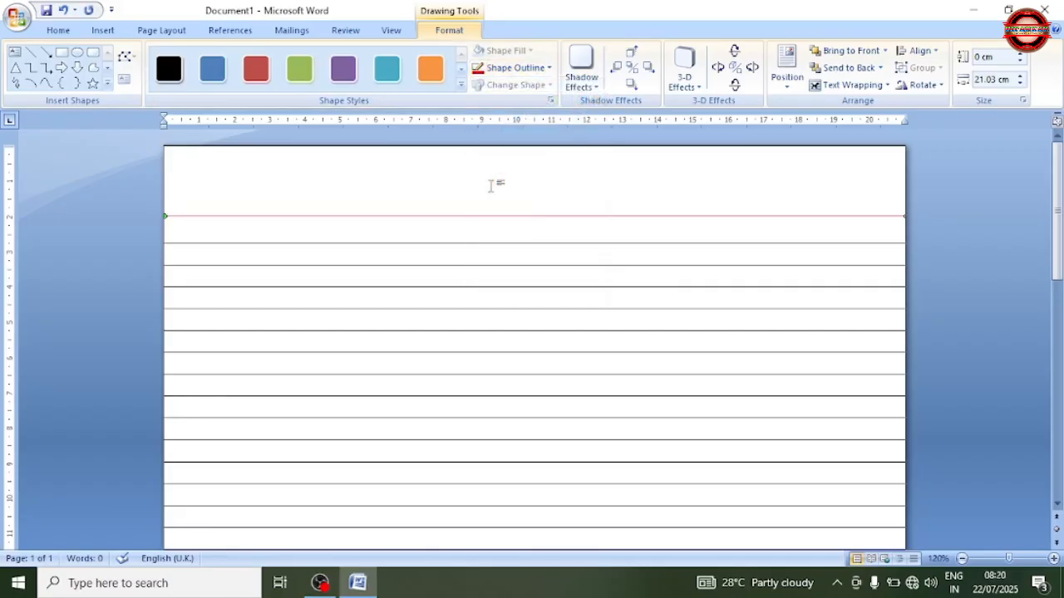
left_click(524, 68)
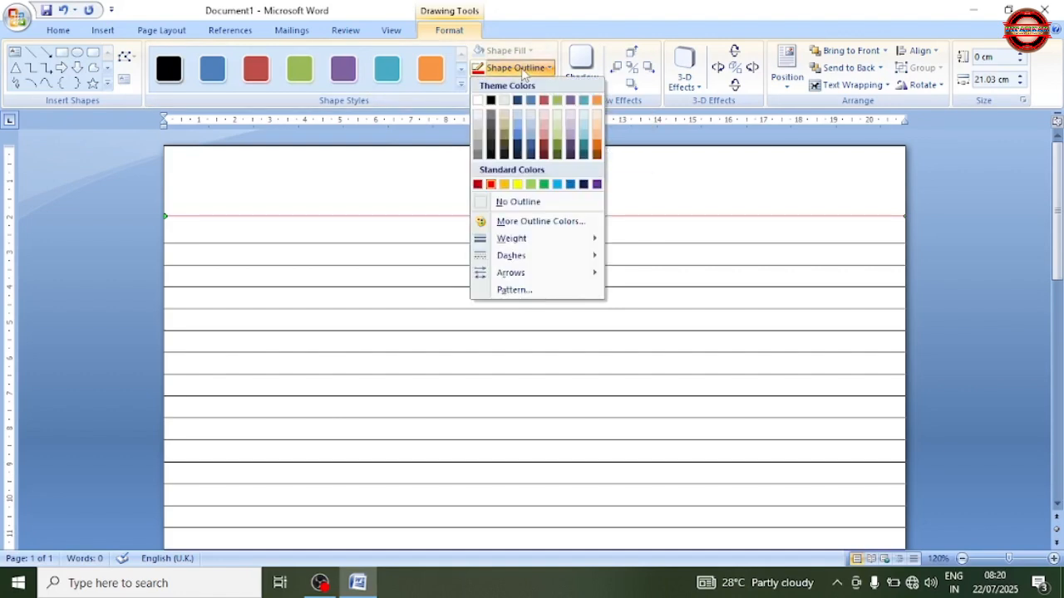
mouse_move(527, 238)
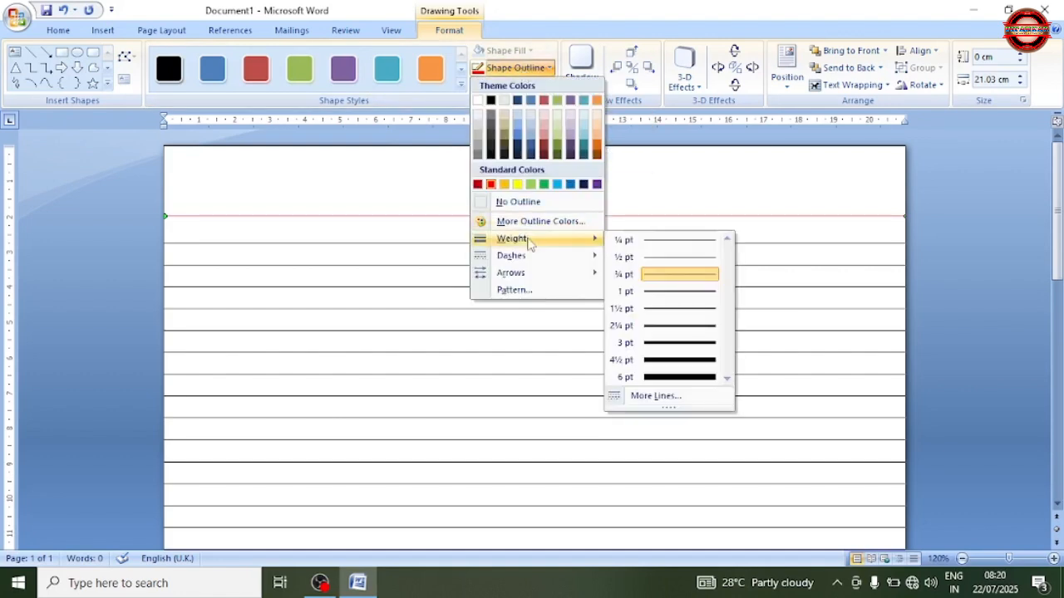
left_click(669, 290)
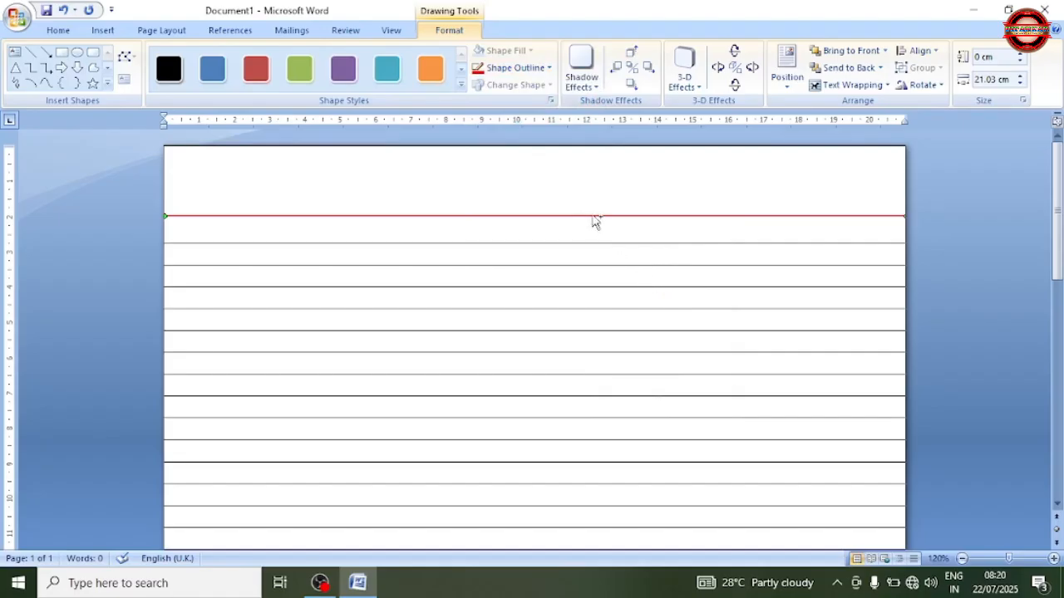
Duplicate the red horizontal line, make the header row slightly taller, and place the copy just above the original
left_click_drag(592, 216, 602, 211)
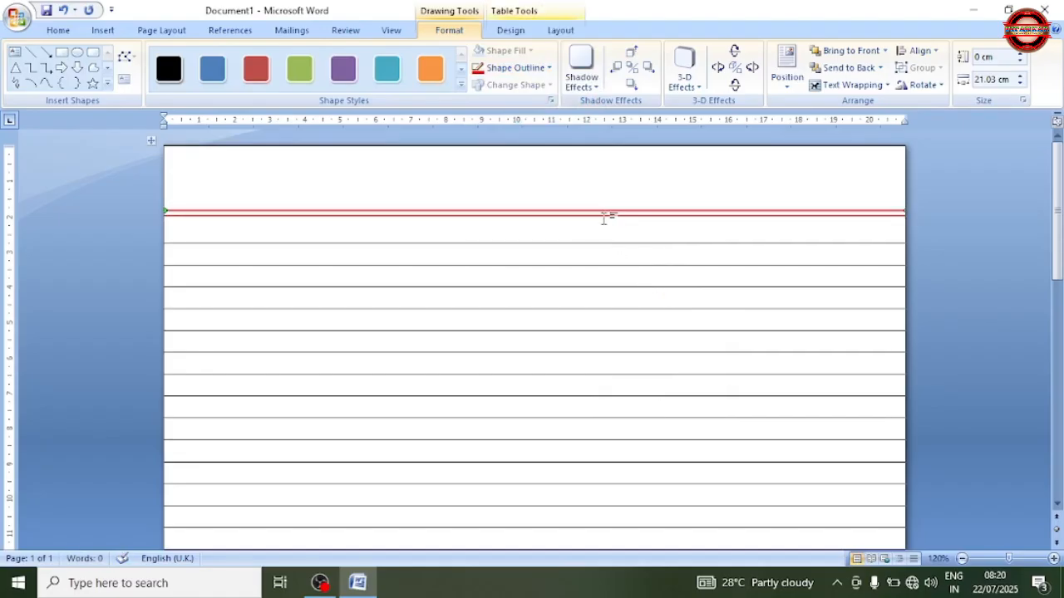
left_click_drag(530, 244, 530, 261)
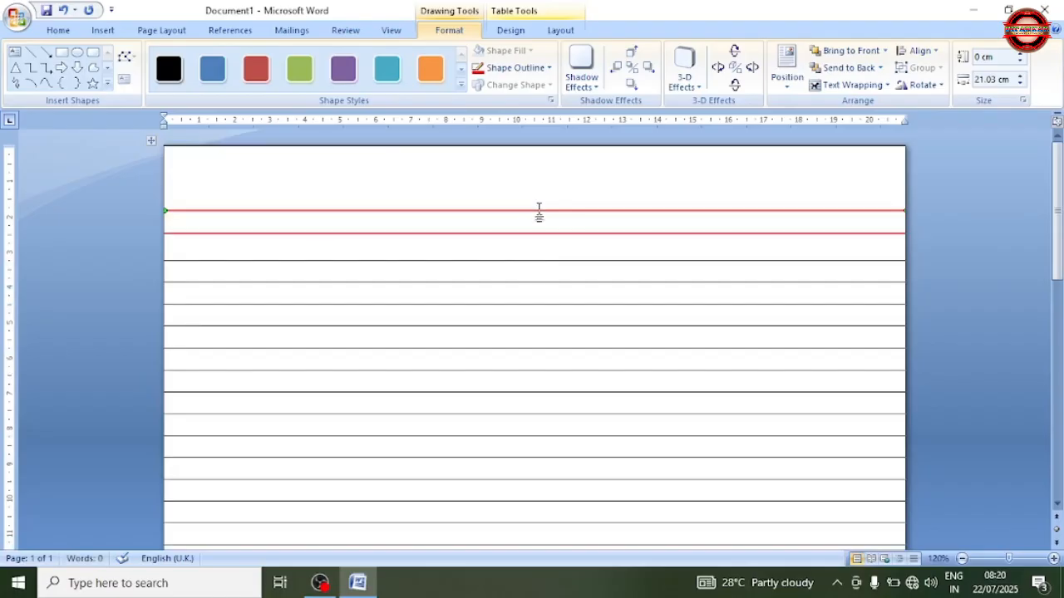
left_click_drag(538, 214, 541, 230)
Draw a vertical margin line about 2.7 cm from the page's left edge and extend it down to the foot of the page
left_click(95, 31)
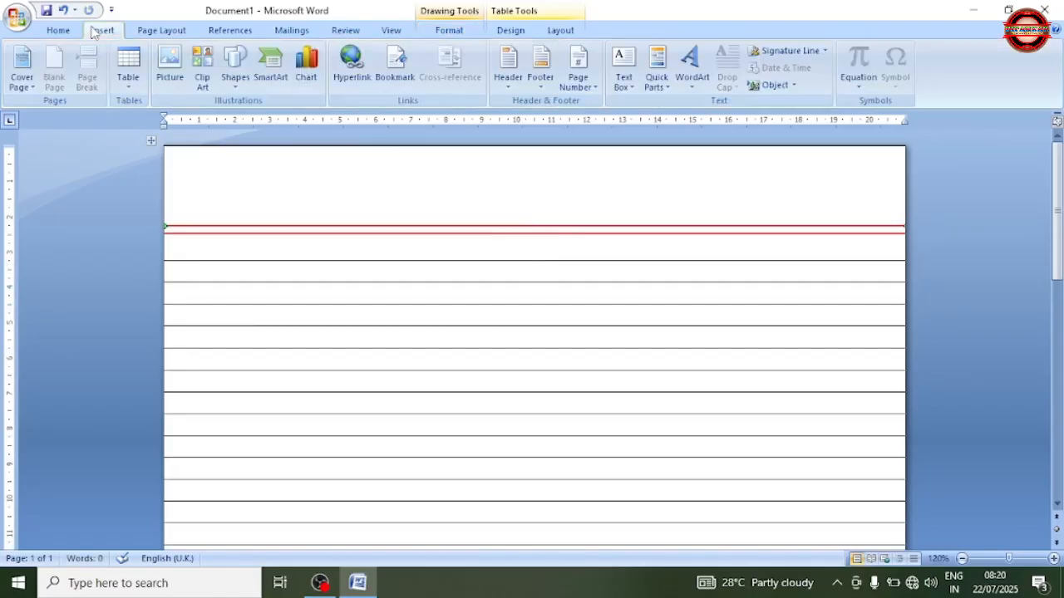
left_click(236, 68)
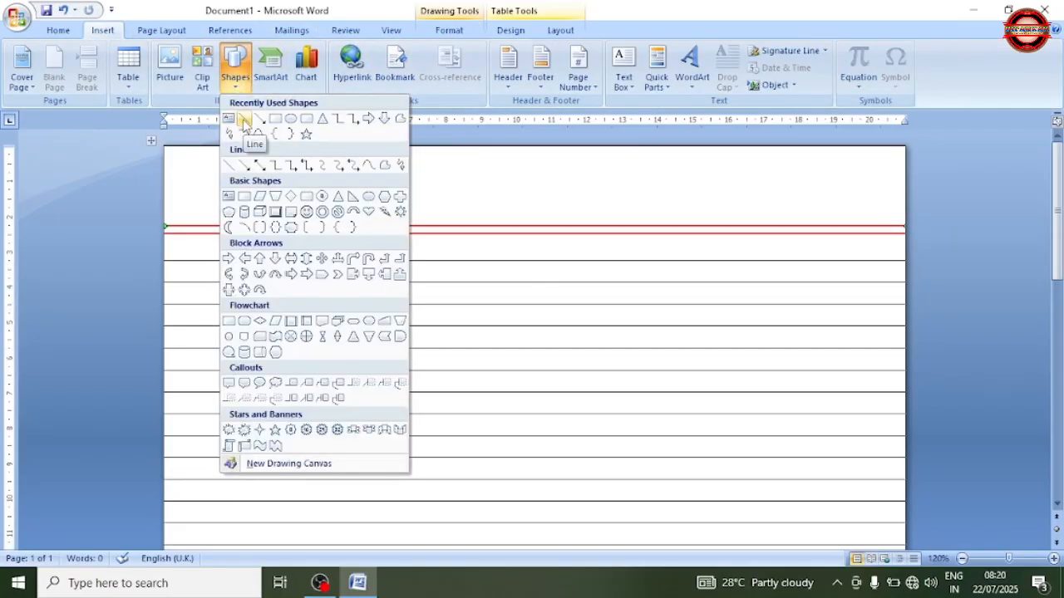
left_click(245, 120)
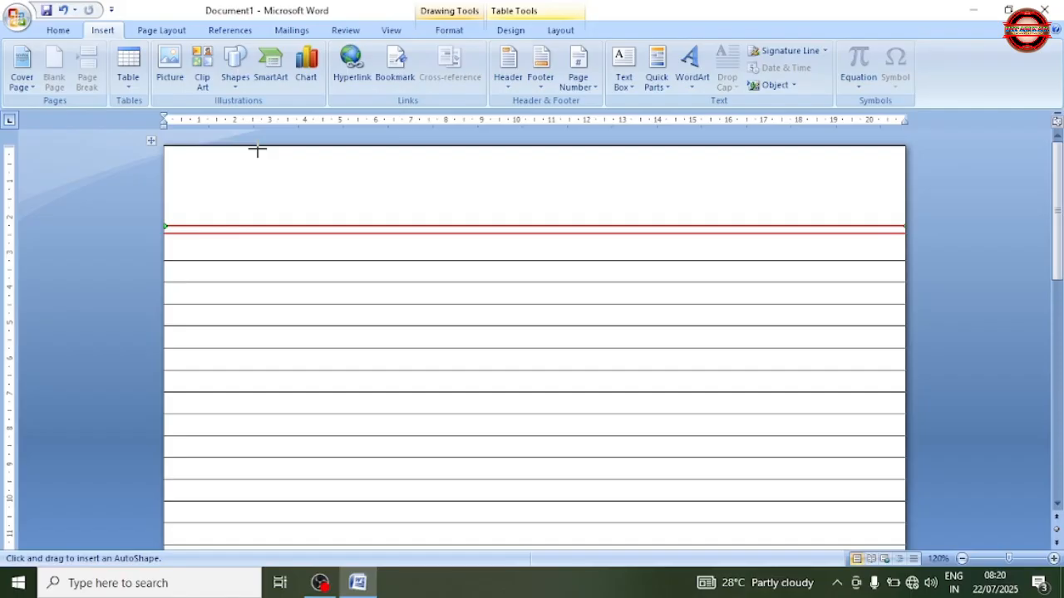
left_click_drag(257, 149, 258, 548)
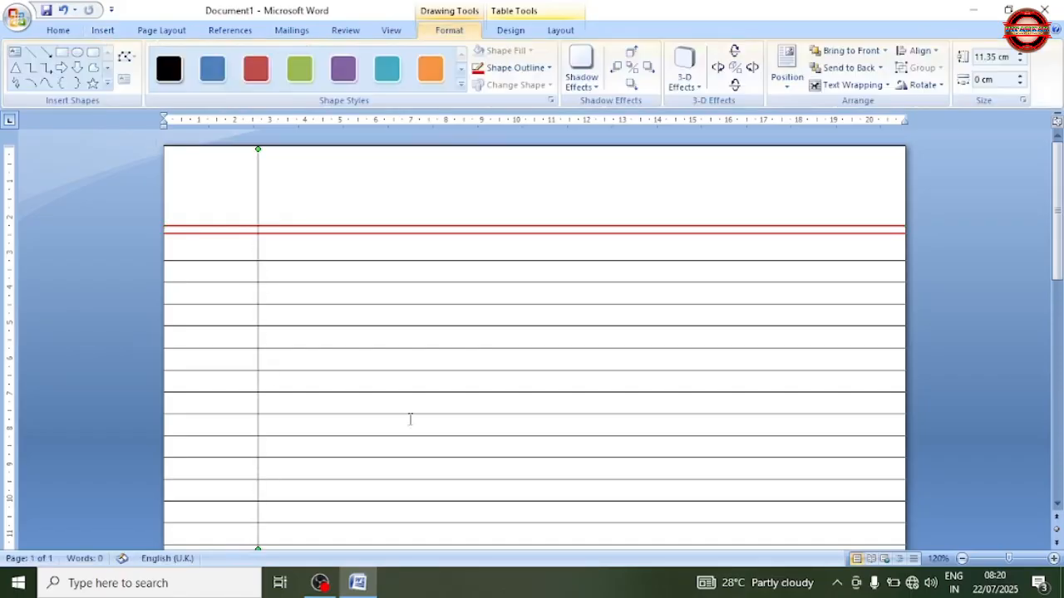
scroll(409, 419, "down", 3)
left_click_drag(258, 283, 257, 313)
scroll(304, 338, "down", 6)
scroll(324, 313, "up", 8)
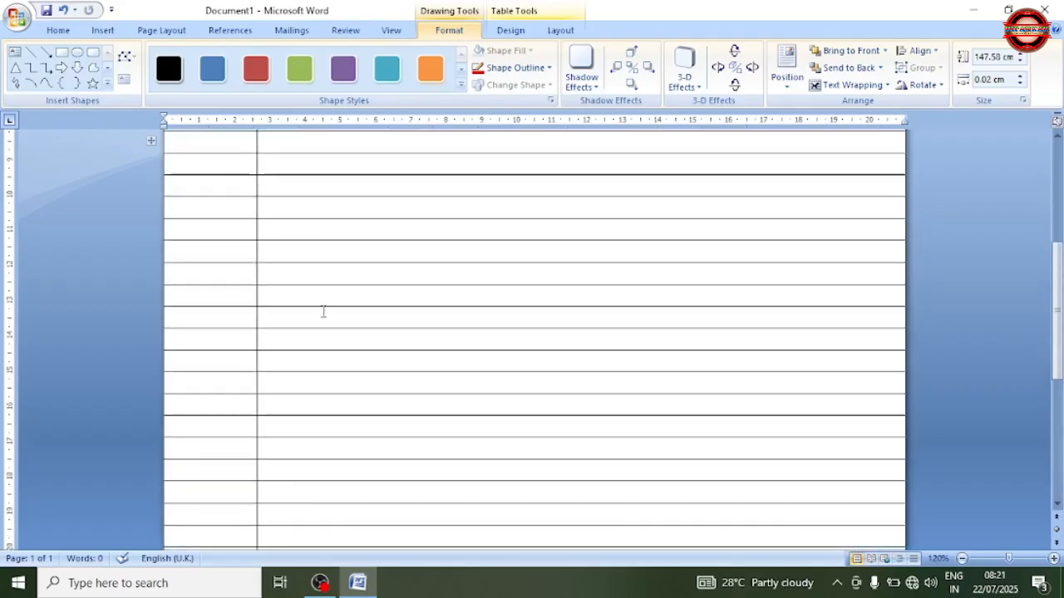
Give the vertical margin line a red outline with a weight of 1 pt
left_click(516, 68)
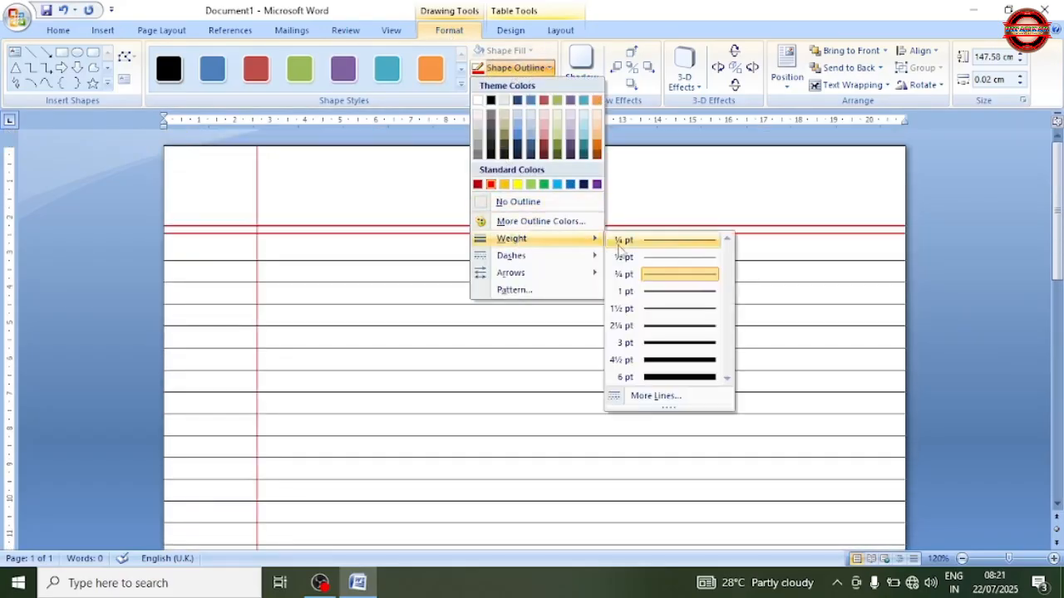
left_click(628, 295)
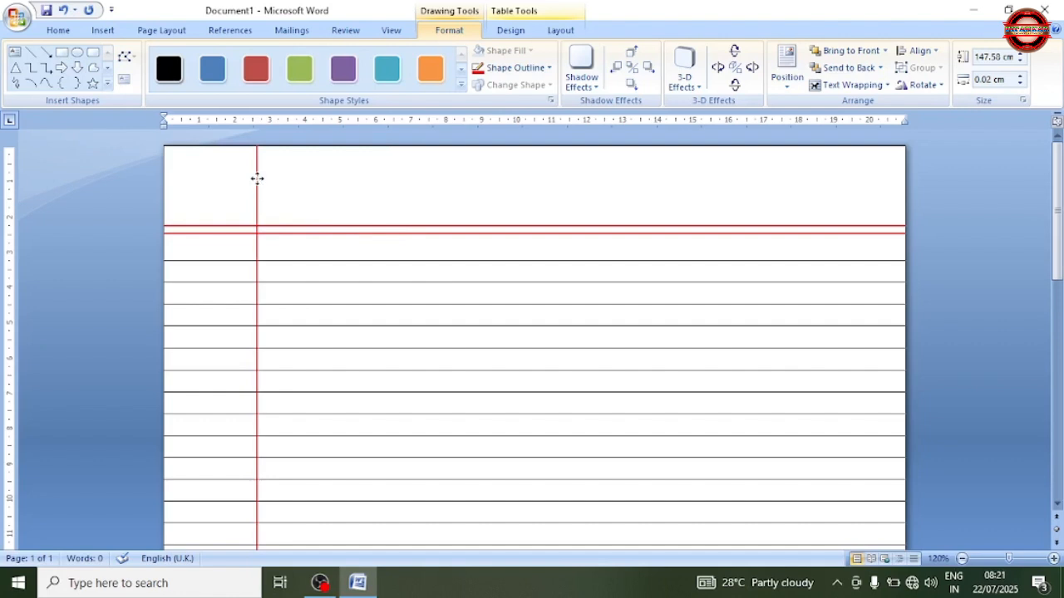
Duplicate the vertical red line just to its left and nudge the upper horizontal red line closer to the lower one
left_click_drag(257, 181, 250, 181)
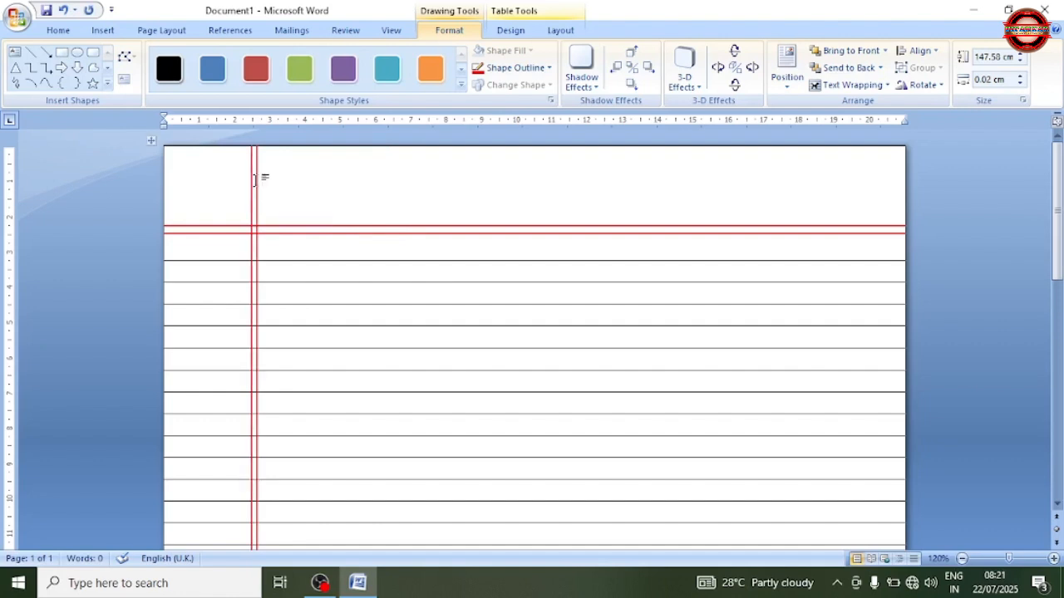
left_click(637, 227)
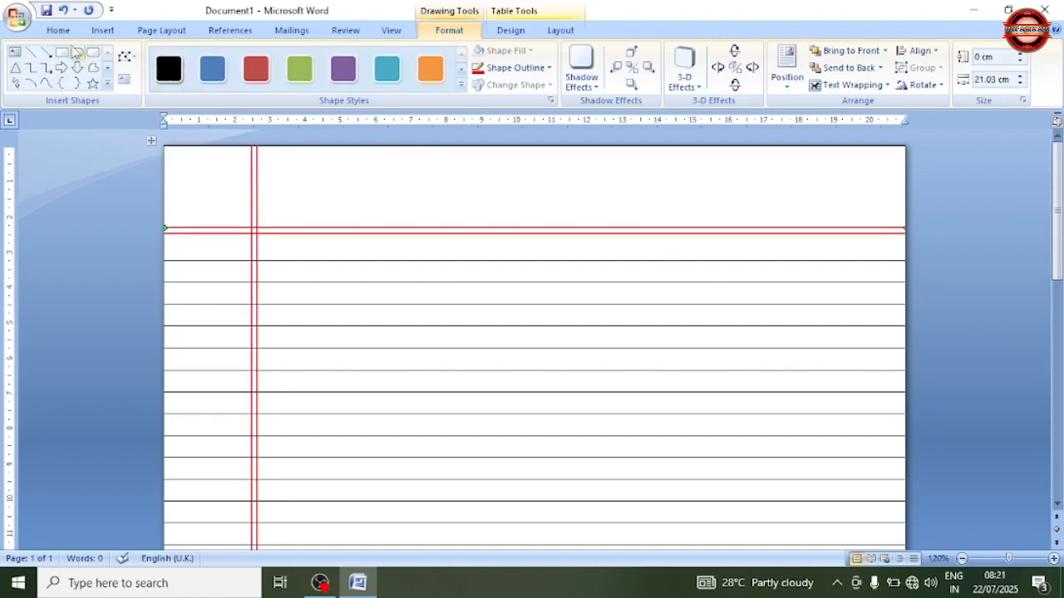
Draw a rounded rectangle about 1.37 cm high and 3.6 cm wide near the right end of the header row
left_click(103, 31)
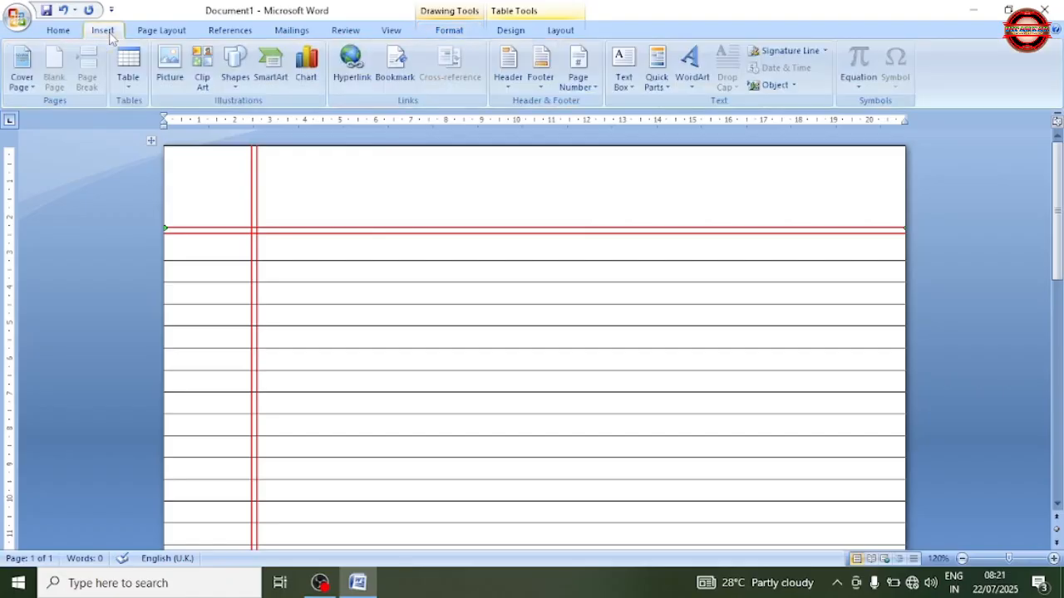
left_click(236, 84)
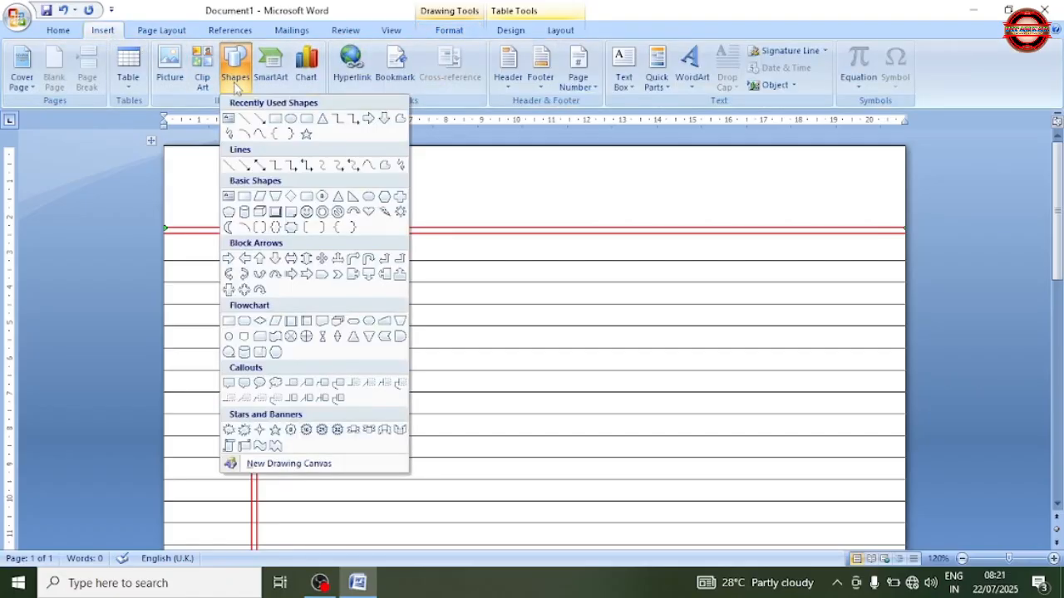
left_click(306, 120)
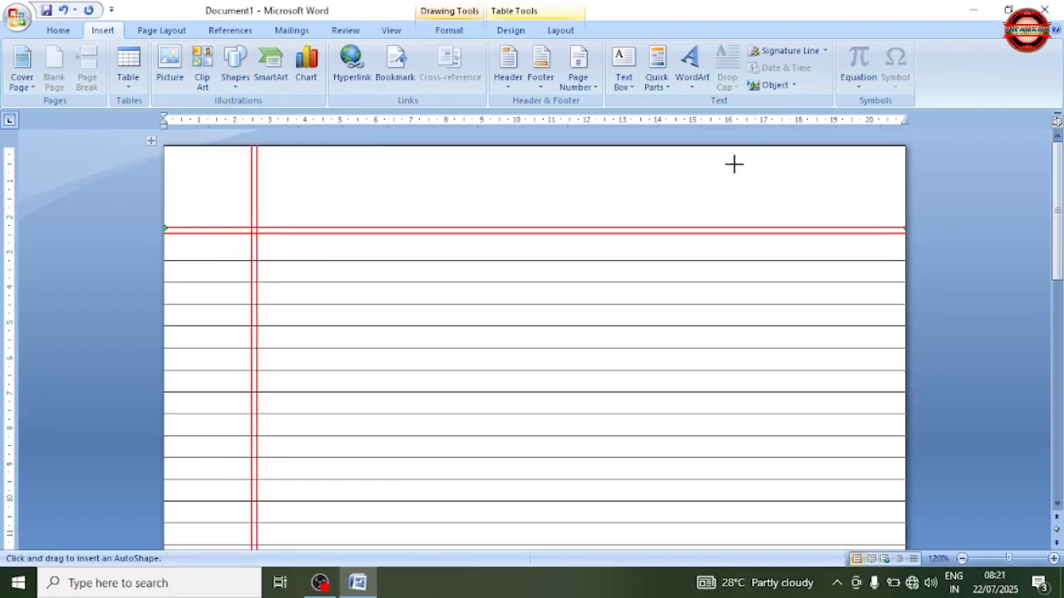
mouse_move(733, 164)
left_mouse_down()
mouse_move(859, 209)
mouse_move(840, 191)
left_mouse_up()
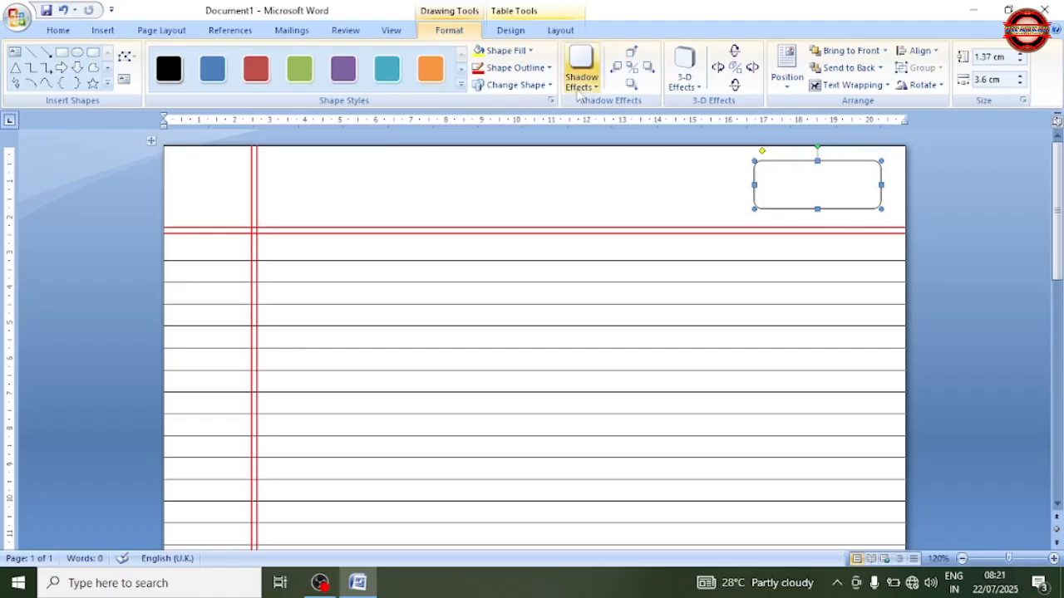
Give the rounded rectangle a red outline with a weight of 1½ pt
left_click(515, 67)
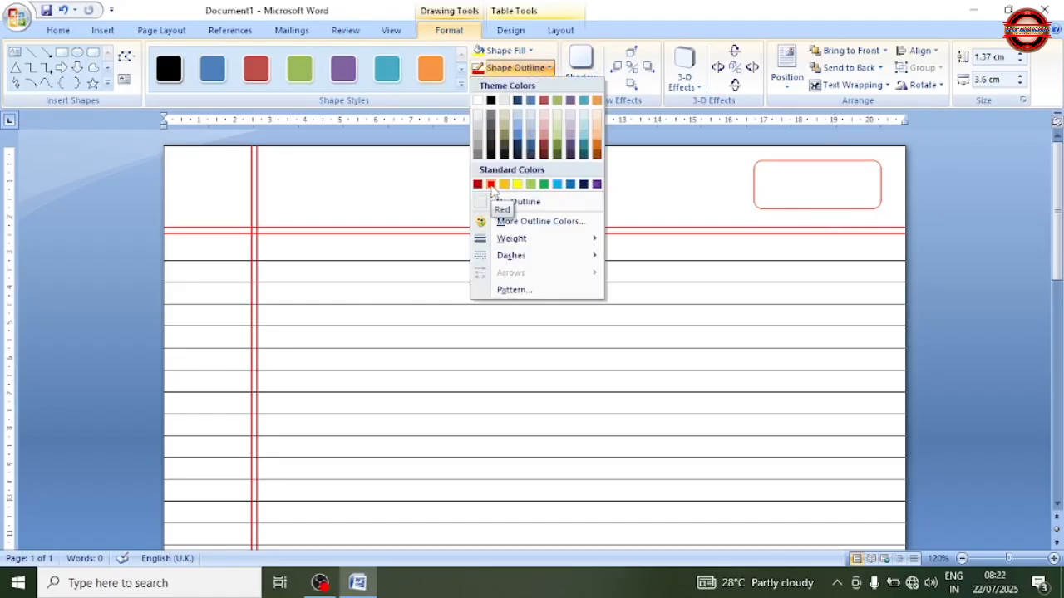
left_click(491, 183)
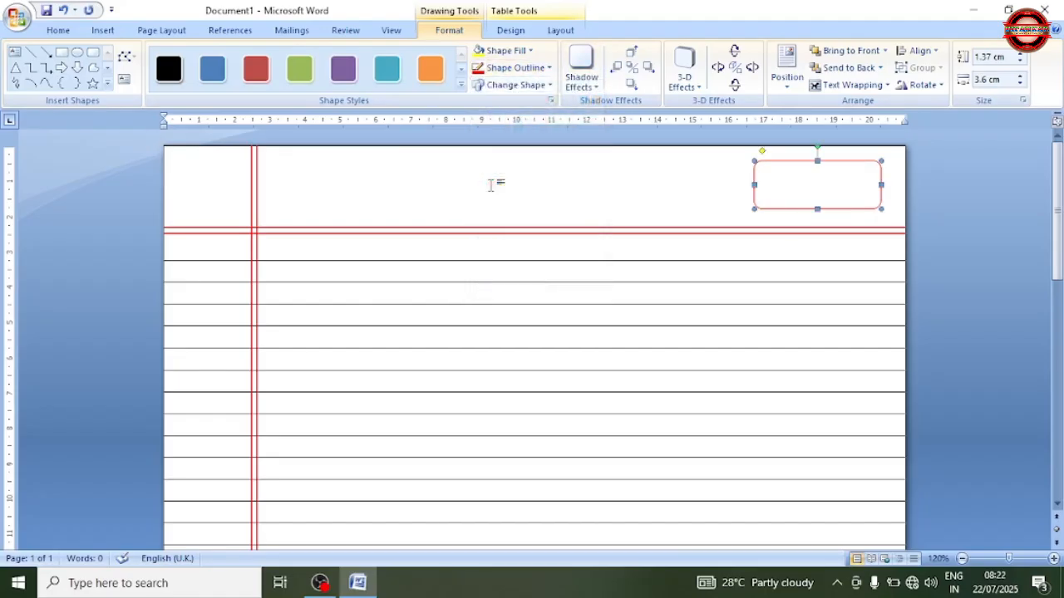
left_click(539, 68)
mouse_move(546, 243)
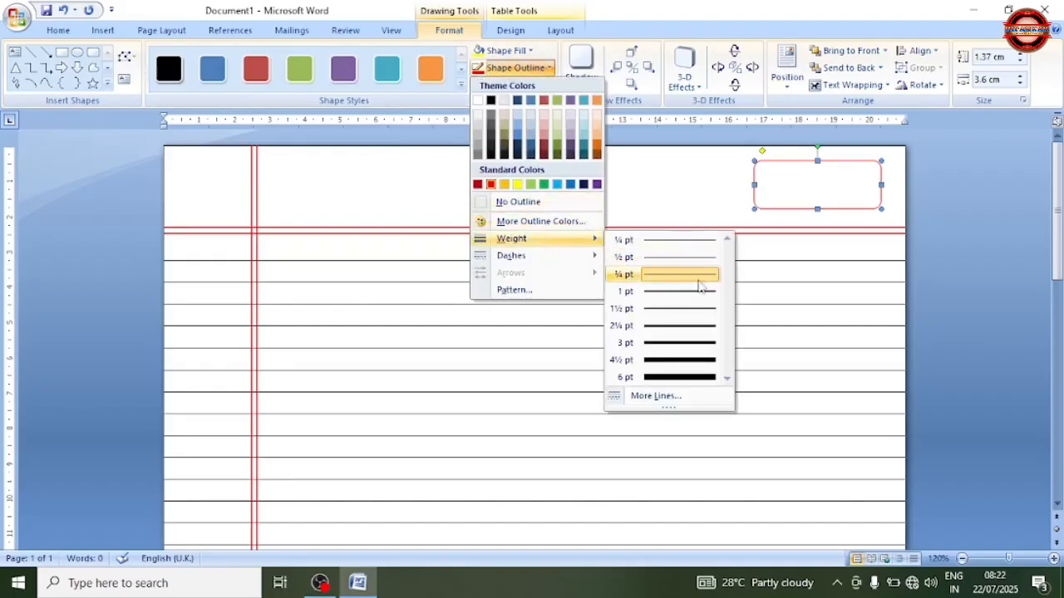
left_click(698, 312)
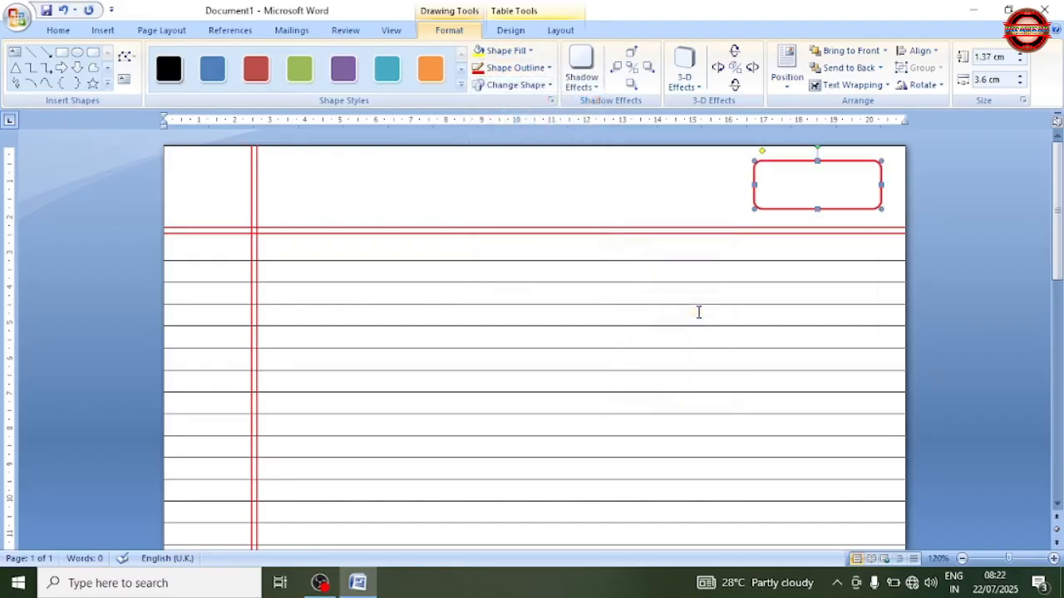
right_click(802, 179)
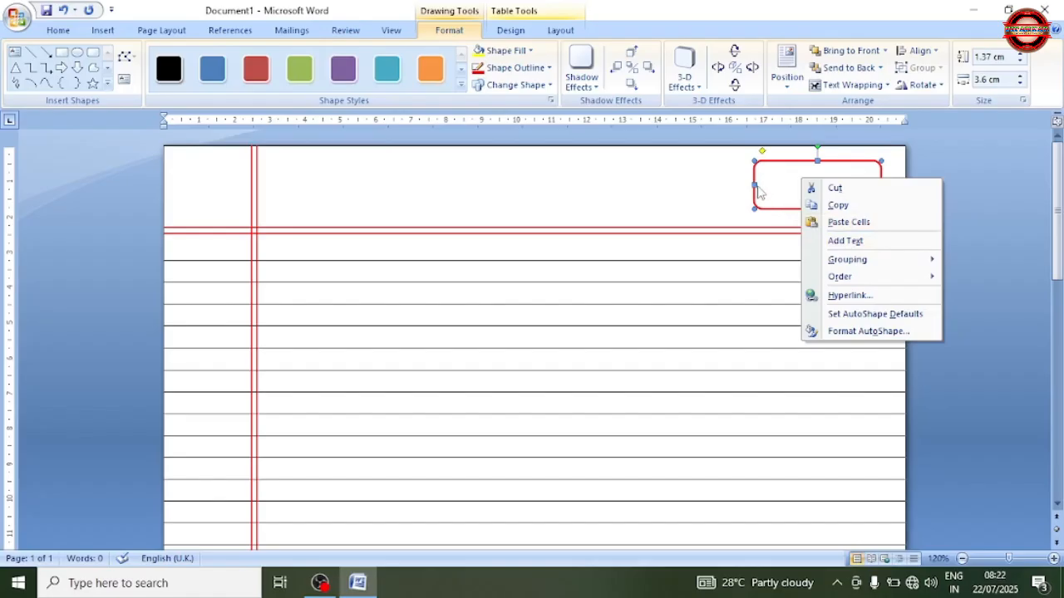
left_click(760, 187)
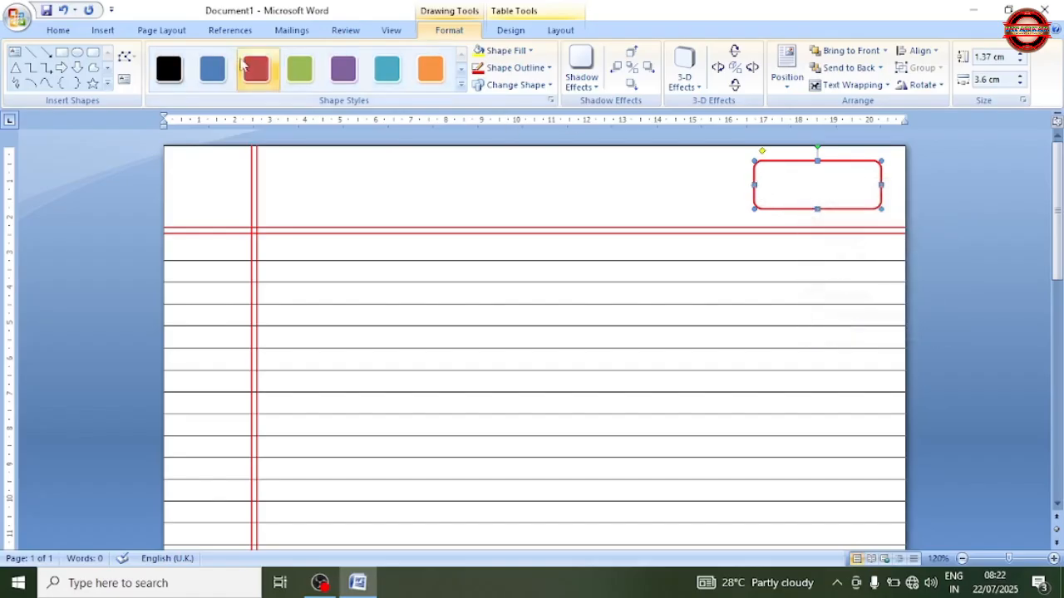
left_click(104, 32)
left_click(234, 66)
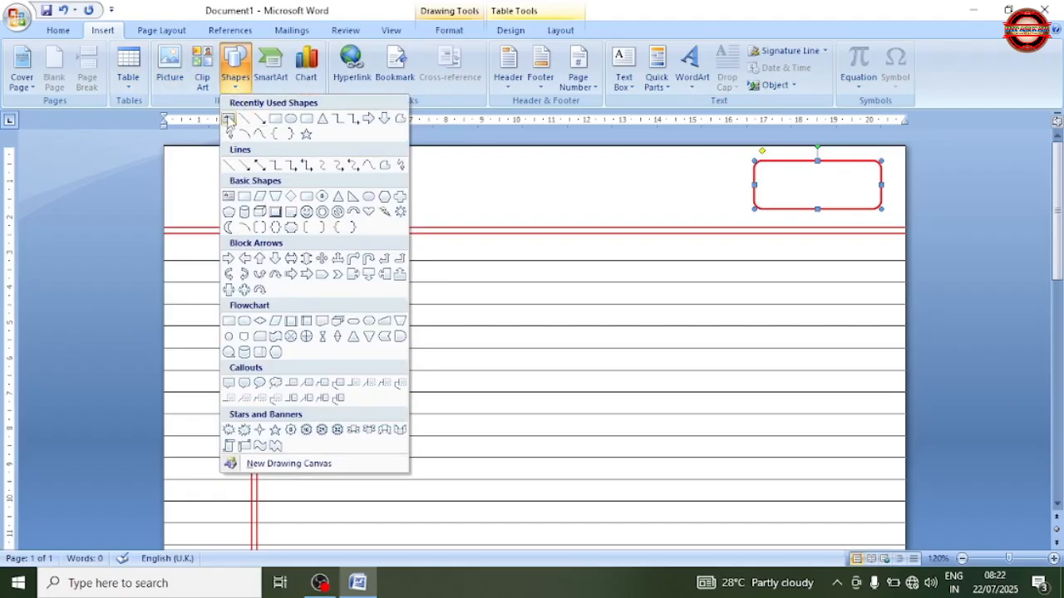
left_click(834, 176)
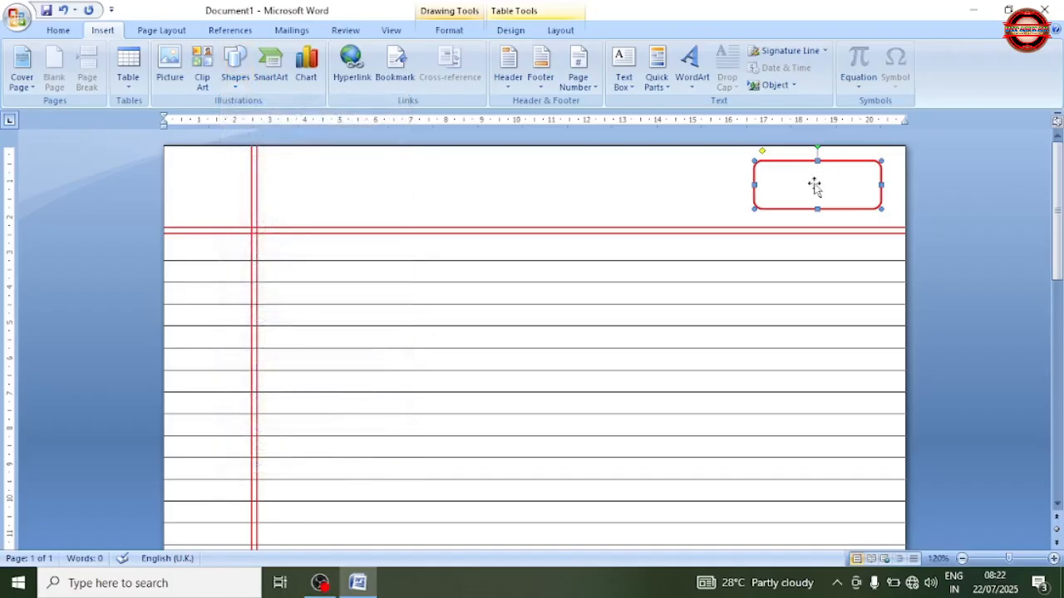
Add text inside the rounded rectangle: "Page" followed by a dotted line, with "Date" on a second line
right_click(787, 174)
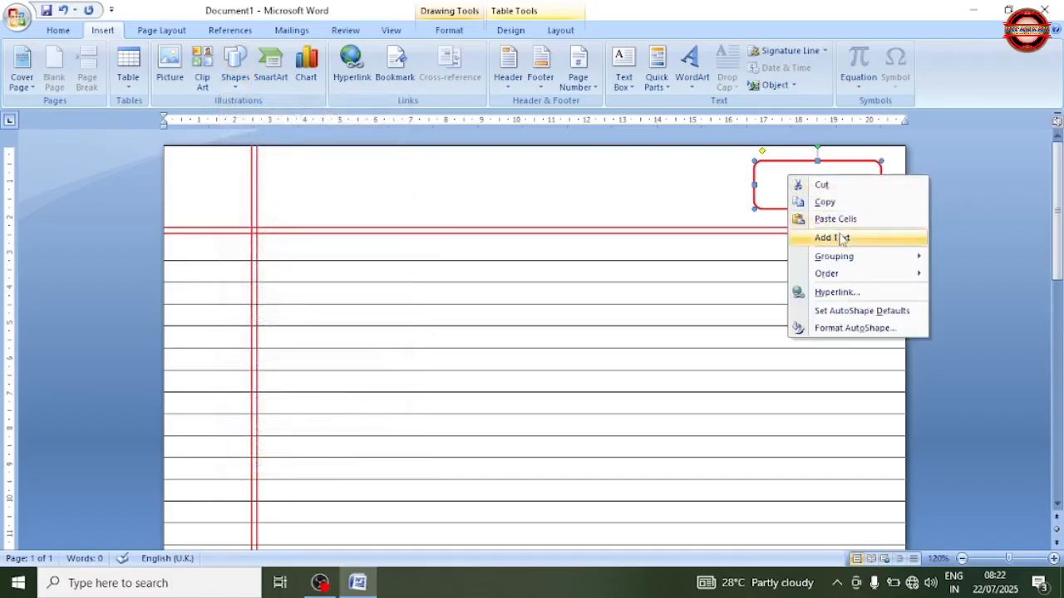
left_click(837, 237)
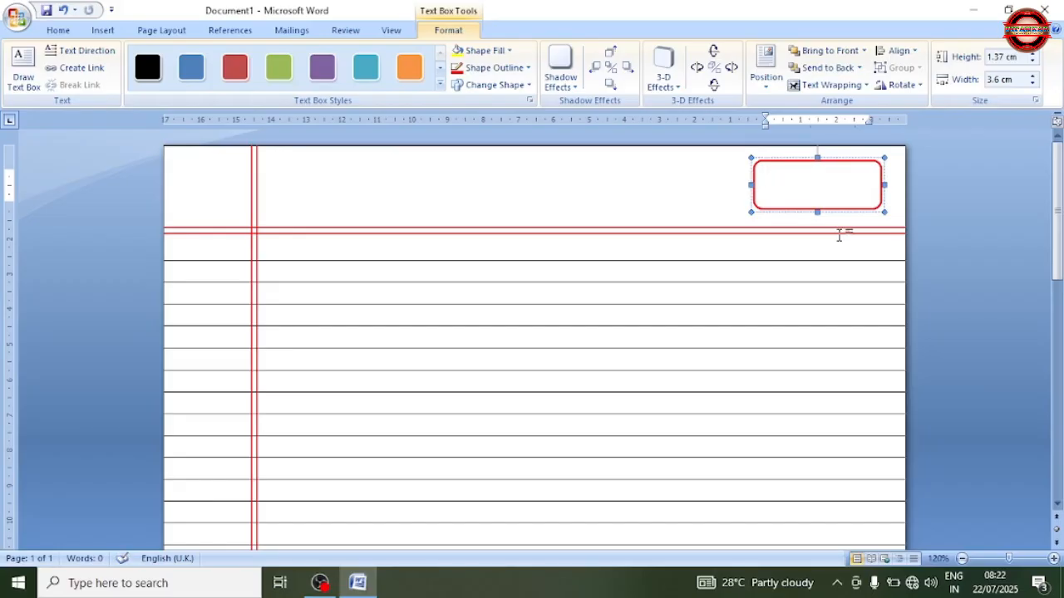
type("D")
type("Pa")
type("ge ")
type("..................")
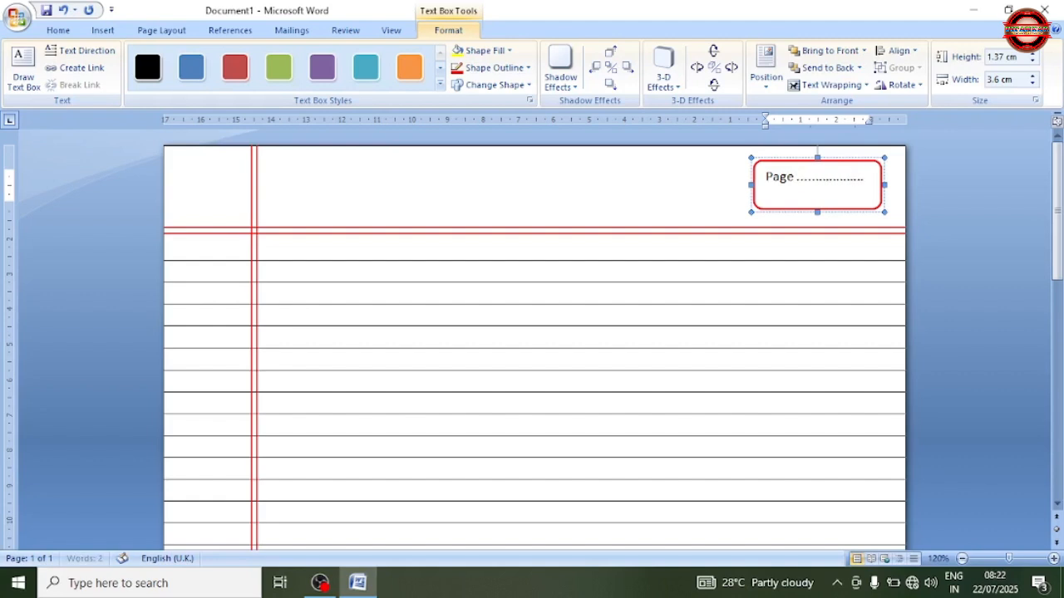
type(".")
key("BackSpace")
key("Return")
Give the box's text 1.0 line spacing without space after paragraphs, and add a dotted line after "Date"
key("ctrl+a")
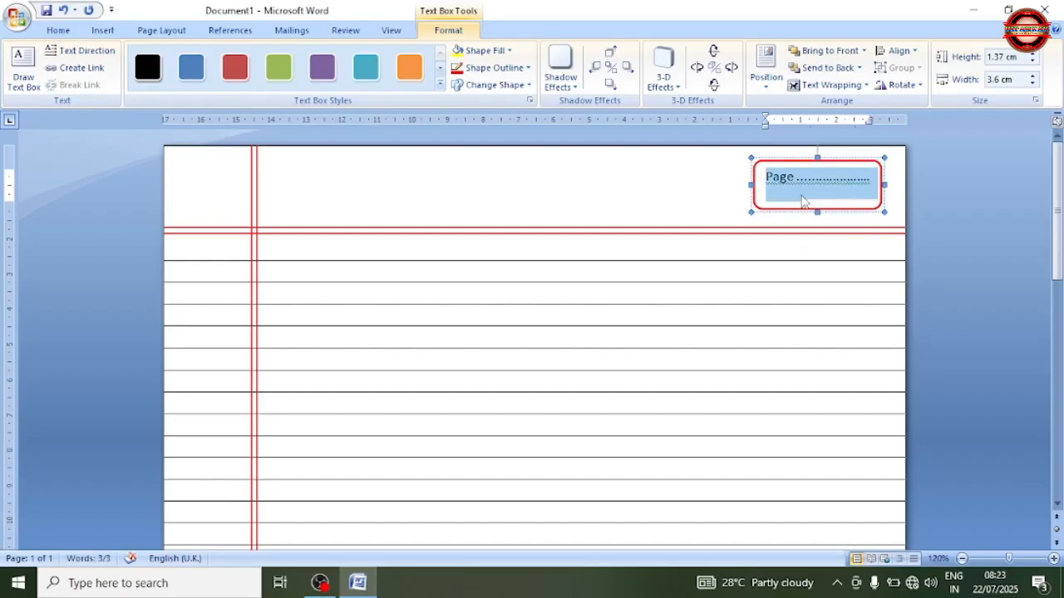
left_click(58, 31)
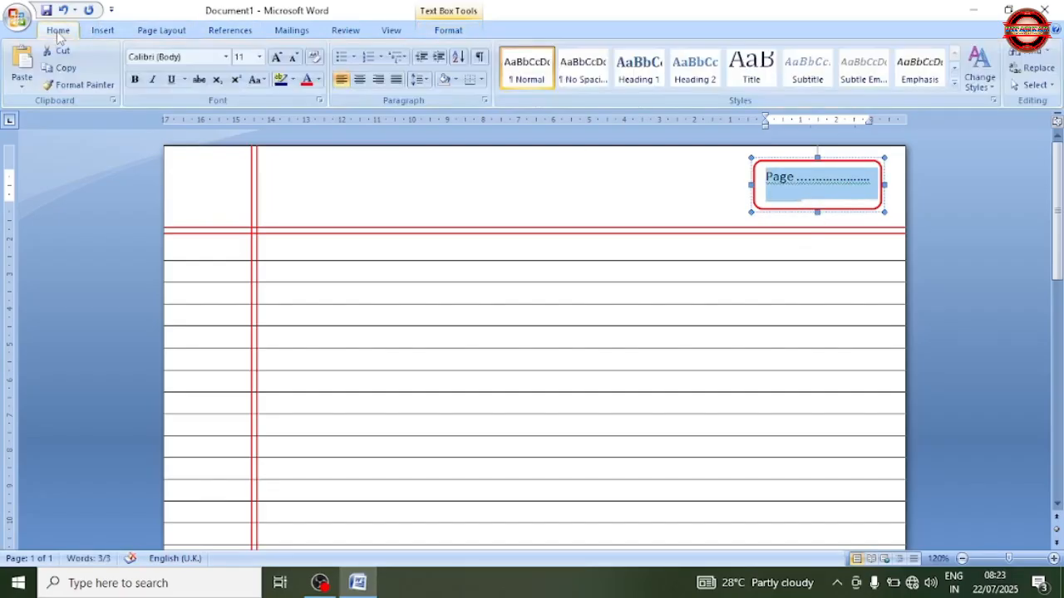
left_click(421, 81)
left_click(433, 99)
left_click(419, 80)
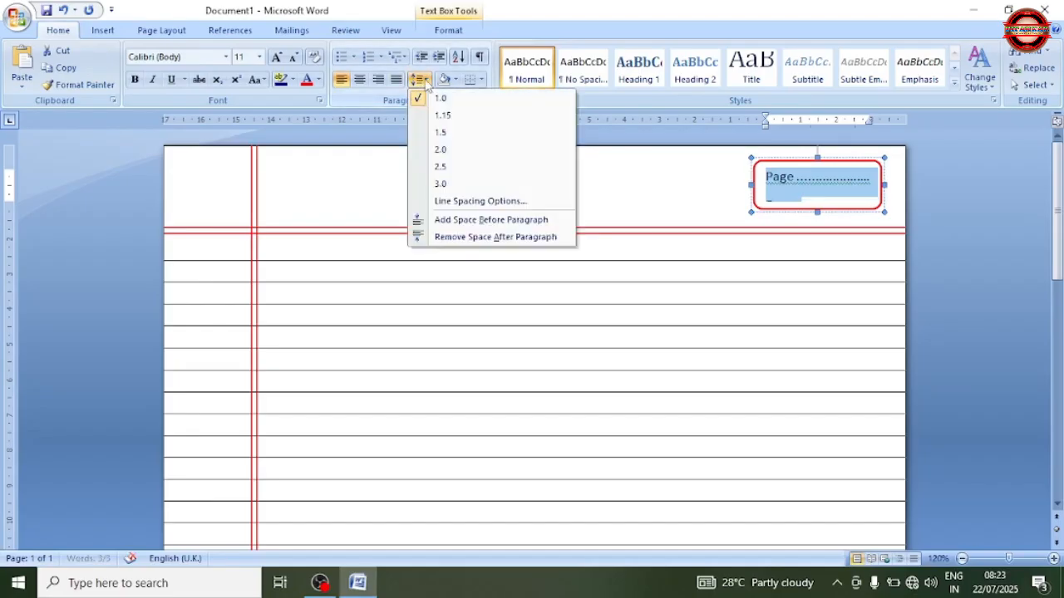
left_click(476, 238)
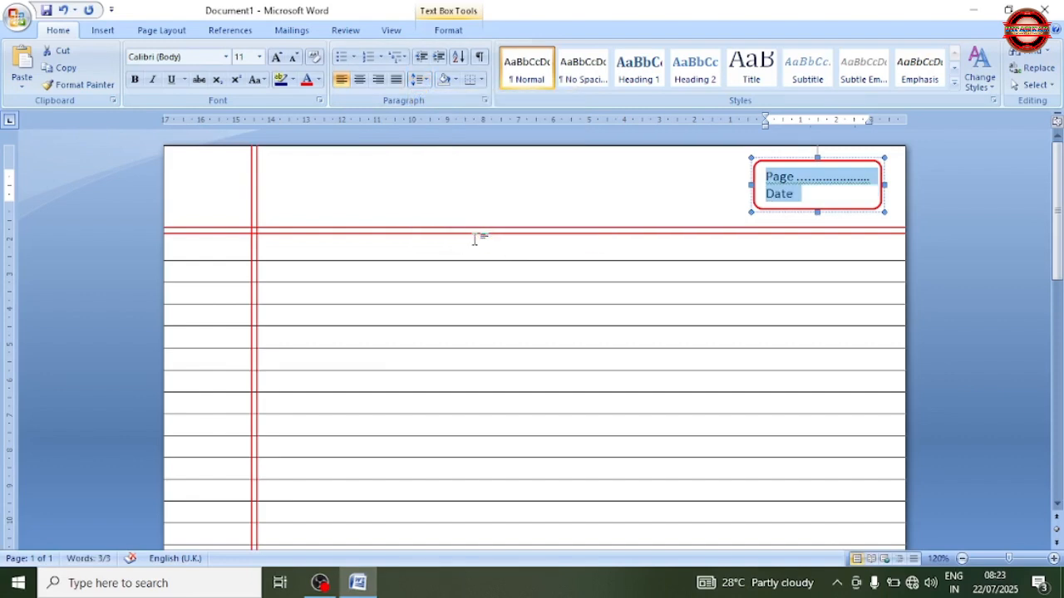
left_click(798, 195)
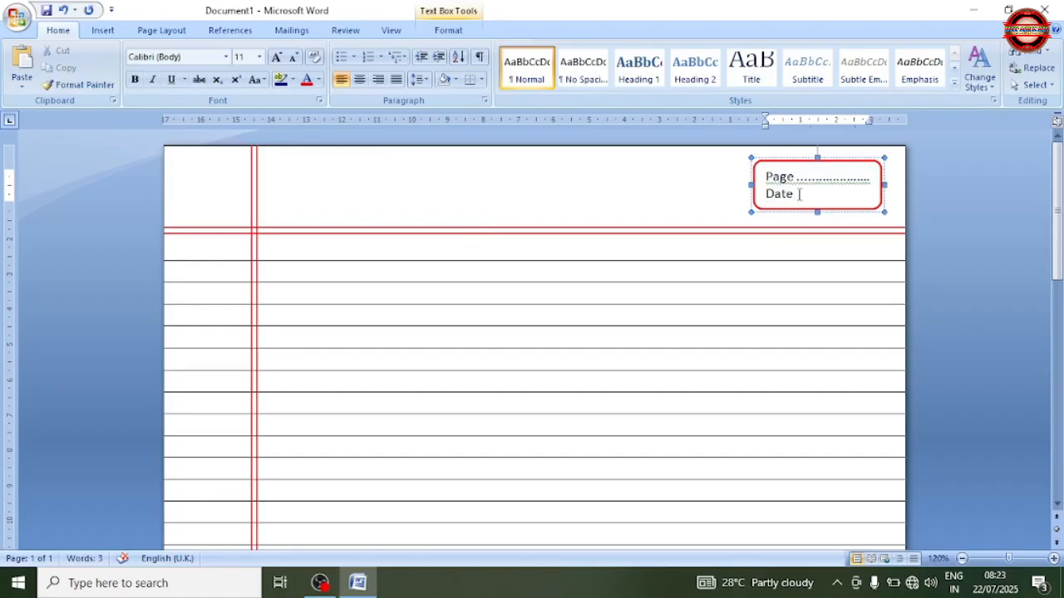
type("....................")
Format the Page and Date lines in the rounded box as red, bold text at size 10
left_click_drag(870, 194, 723, 160)
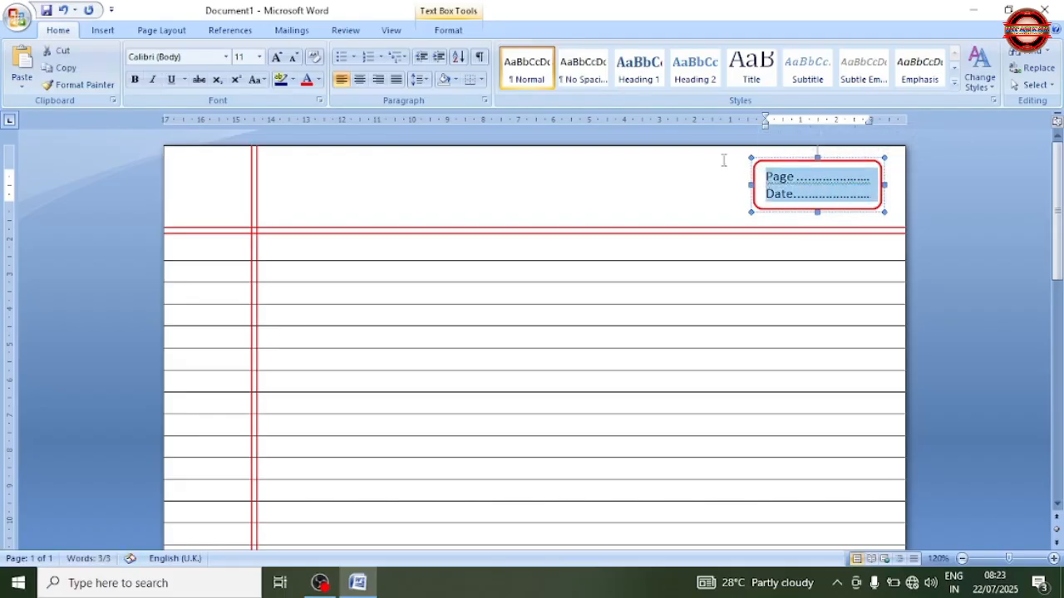
left_click(307, 79)
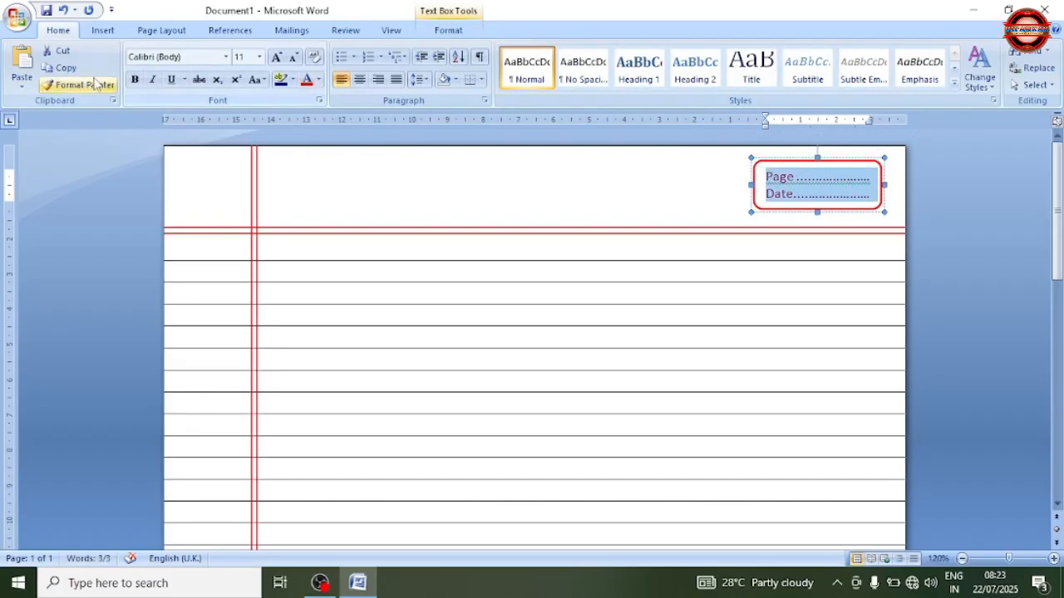
left_click(134, 80)
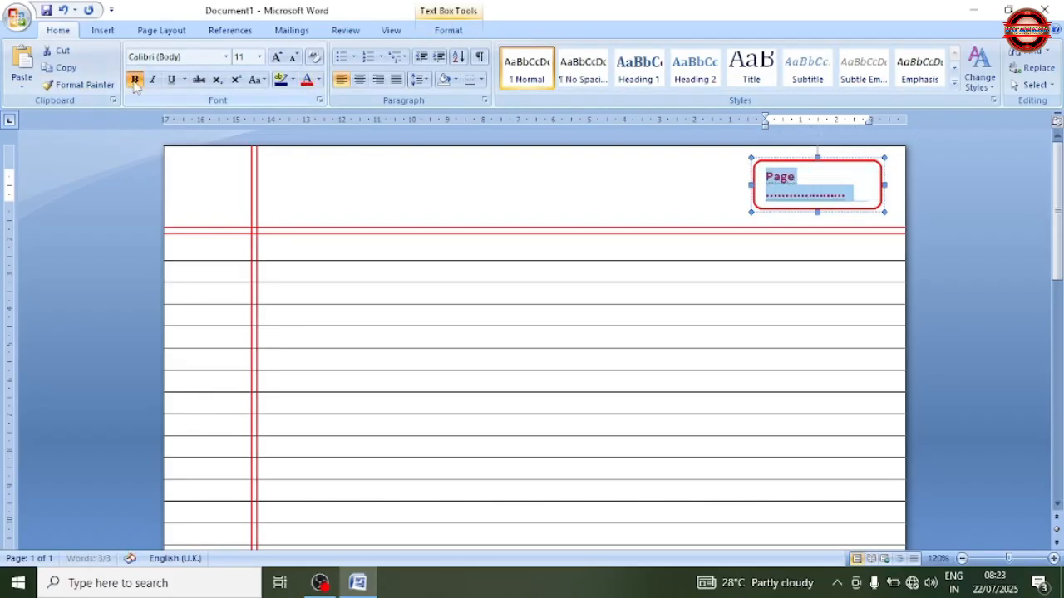
left_click(293, 57)
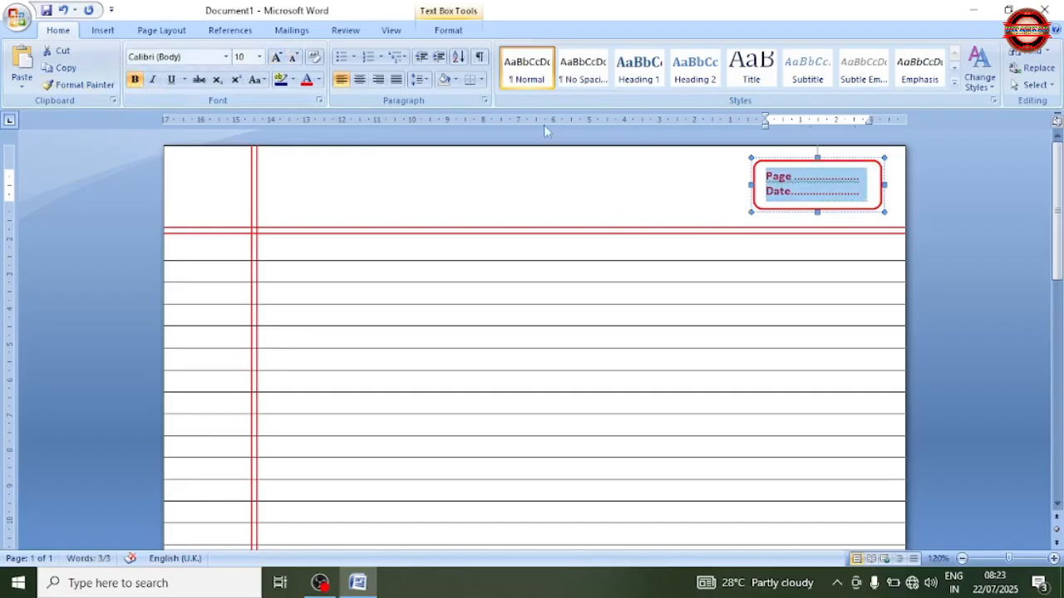
Set the line spacing of the Page and Date lines to 1.15 and deselect the text box
left_click(419, 79)
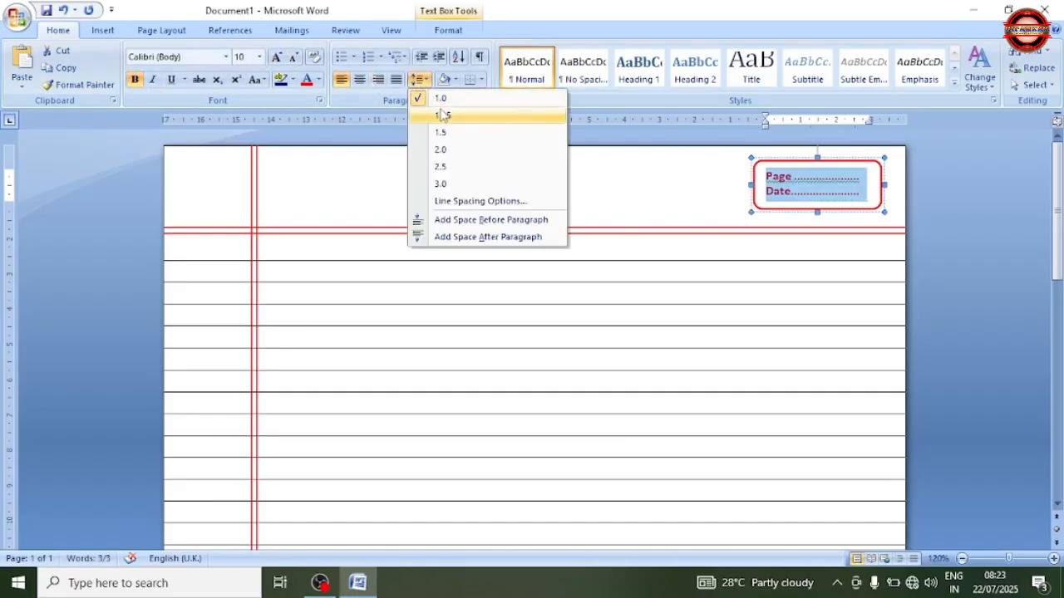
left_click(442, 115)
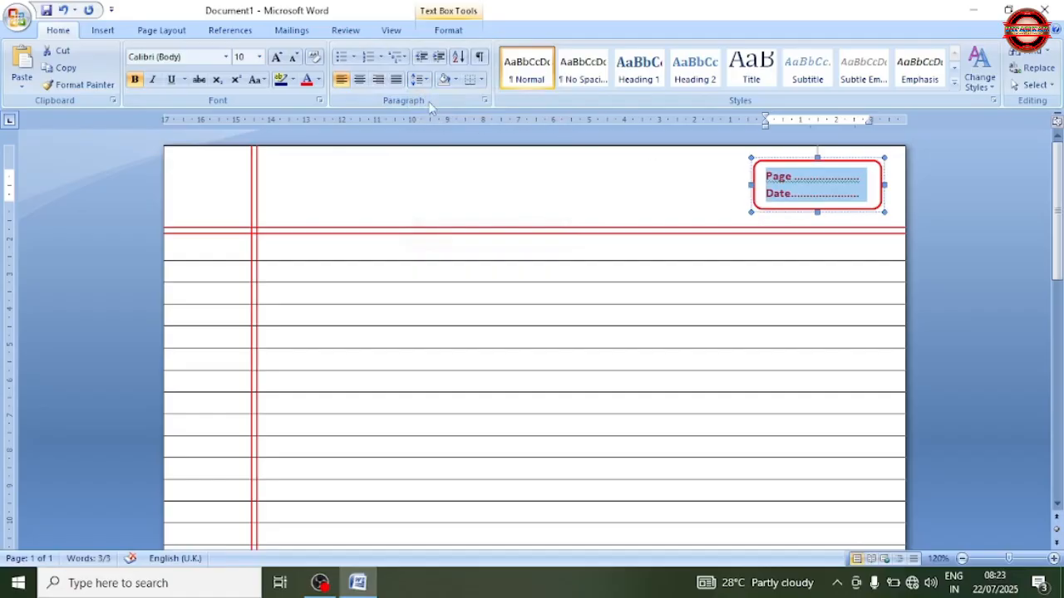
left_click(449, 177)
right_click(859, 181)
left_click(867, 214)
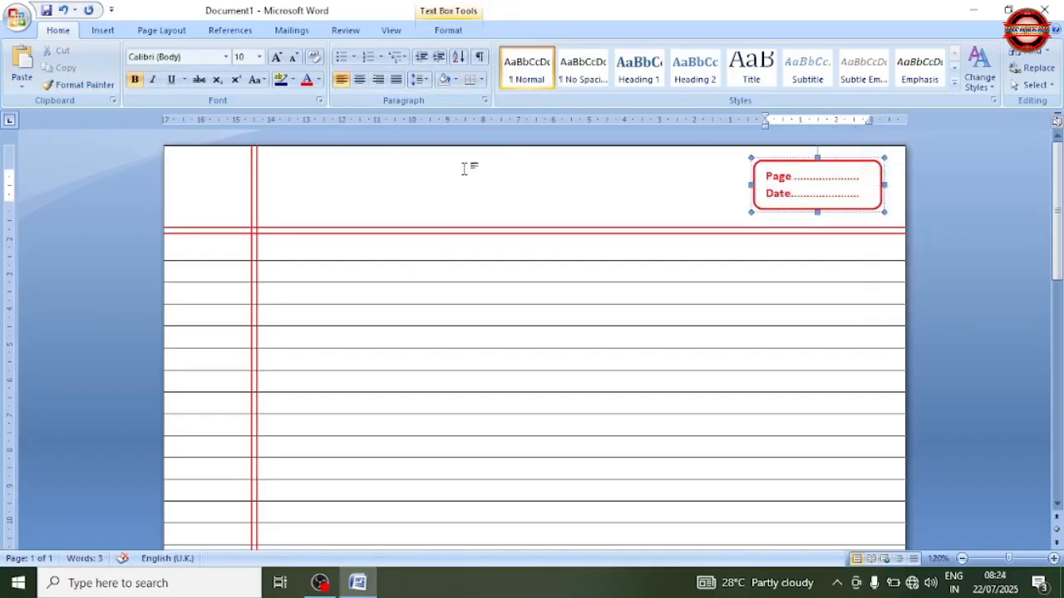
left_click(466, 168)
scroll(609, 298, "down", 5)
scroll(609, 298, "up", 5)
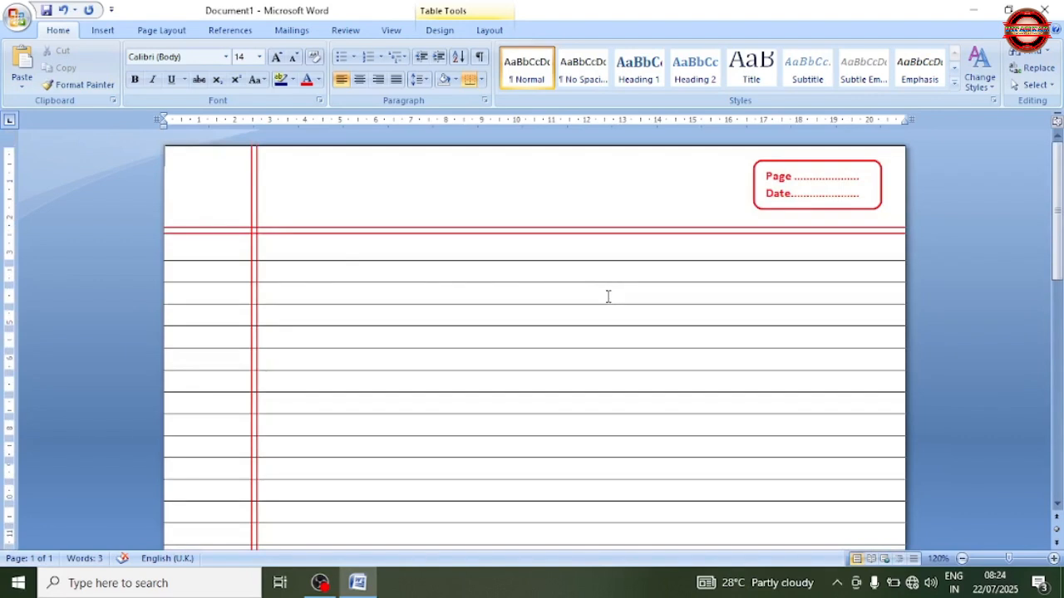